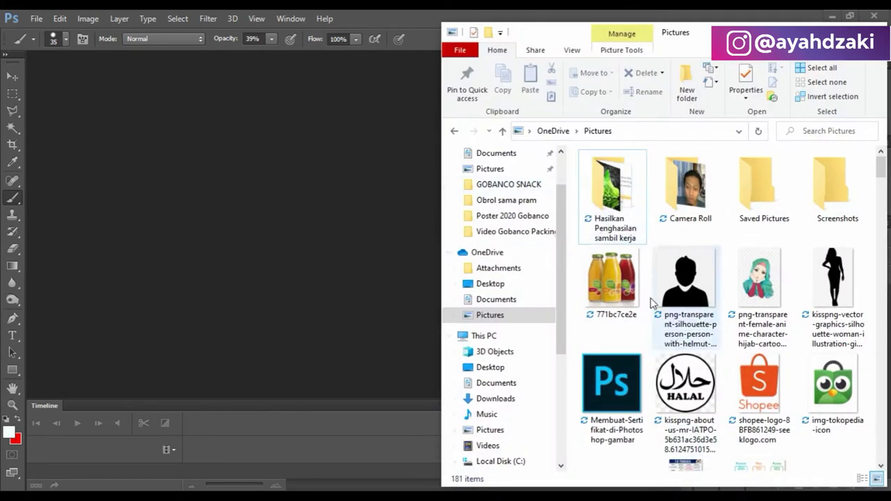
- Drop the juice bottle photo into Photoshop and copy its Background as Layer 1
drag(611, 278, 270, 226)
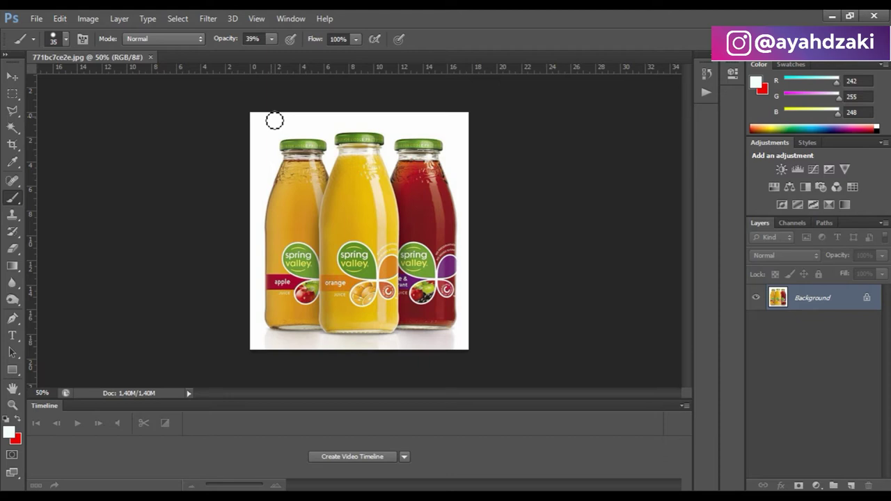
key(ctrl+j)
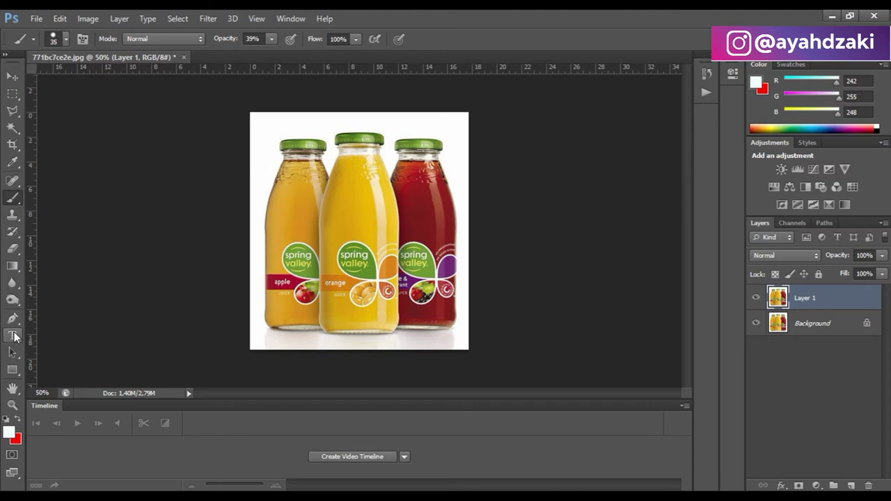
- Select the white backdrop around the bottles with the Magic Wand
click(13, 131)
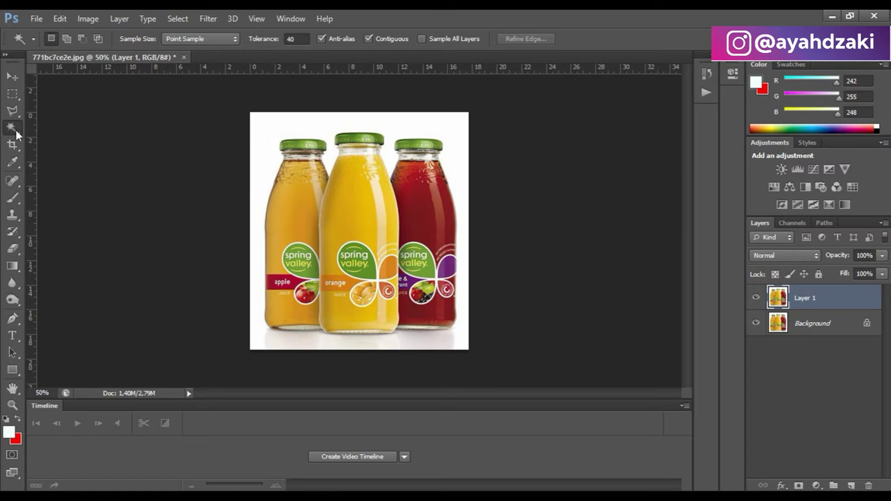
right_click(16, 134)
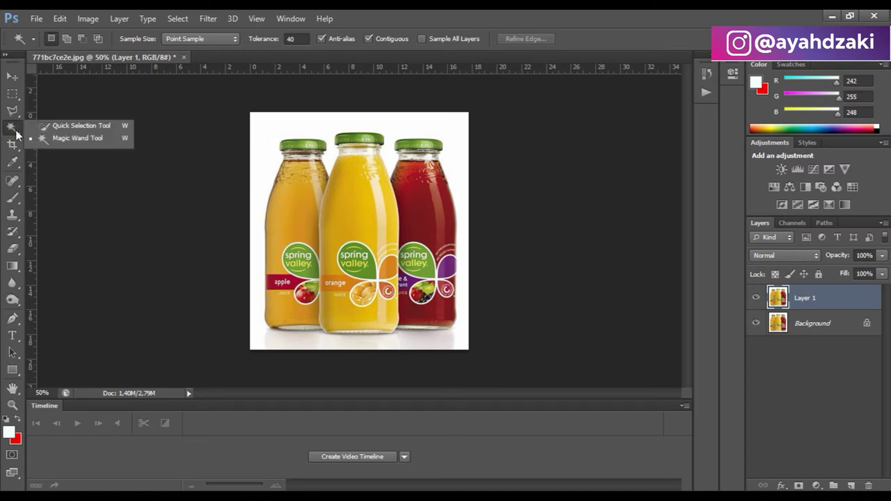
click(15, 132)
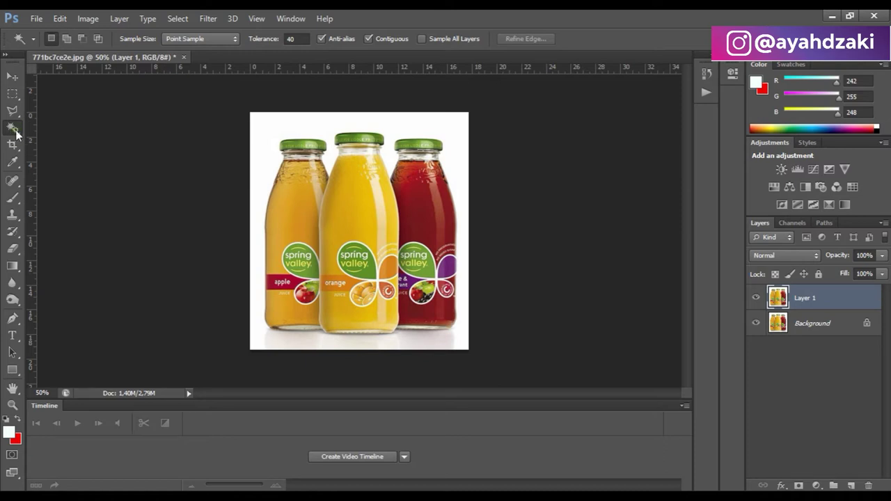
click(313, 126)
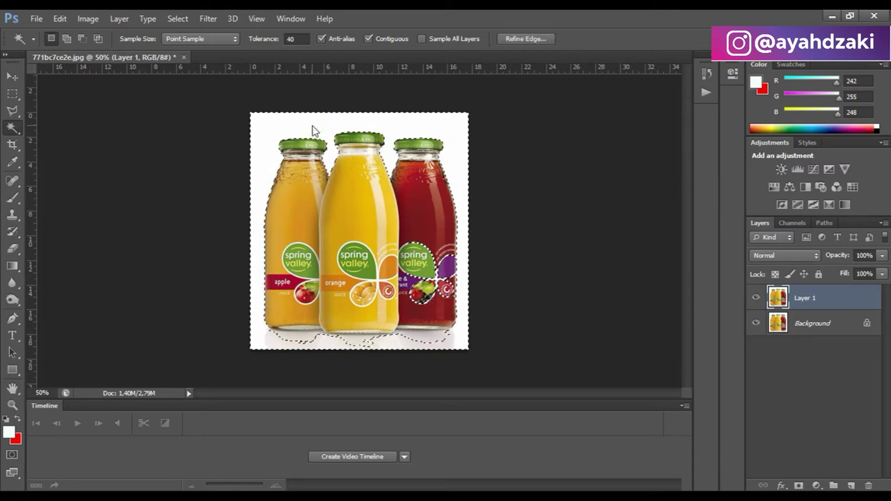
- Hide the original Background layer so the bottles sit on transparency
scroll(312, 128, up, 2)
scroll(313, 128, up, 2)
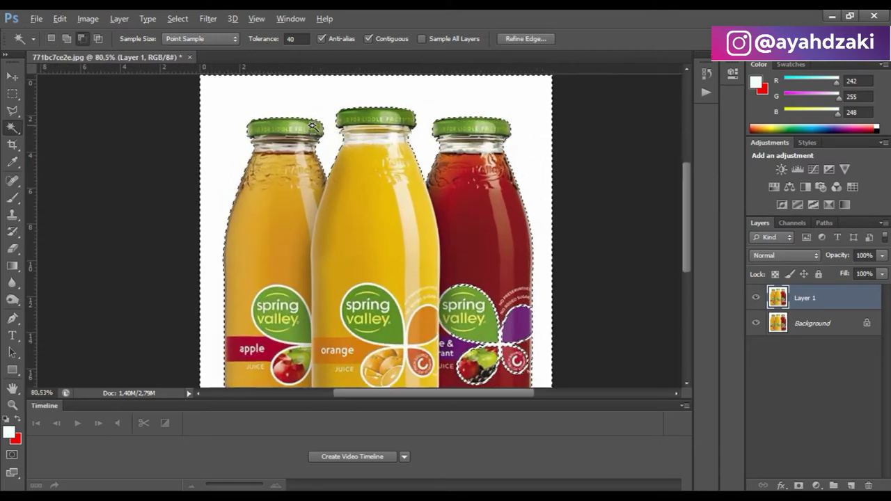
scroll(314, 127, up, 2)
scroll(315, 126, up, 1)
scroll(314, 126, down, 3)
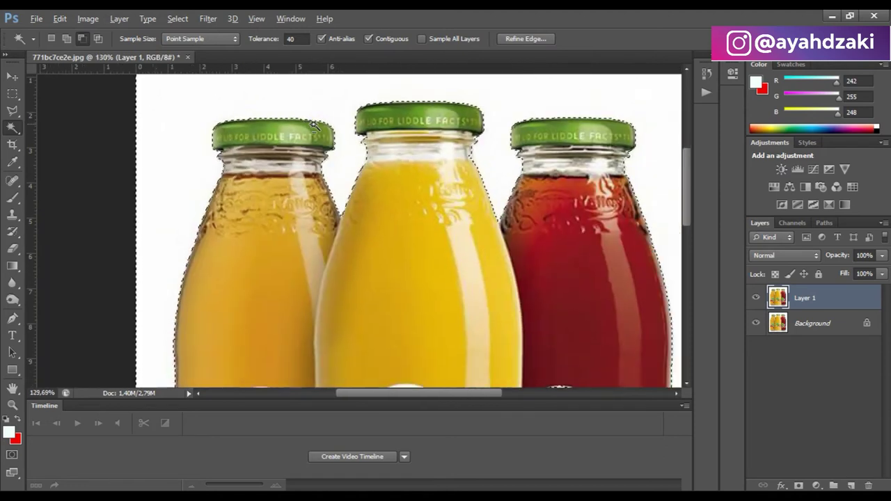
scroll(299, 104, down, 3)
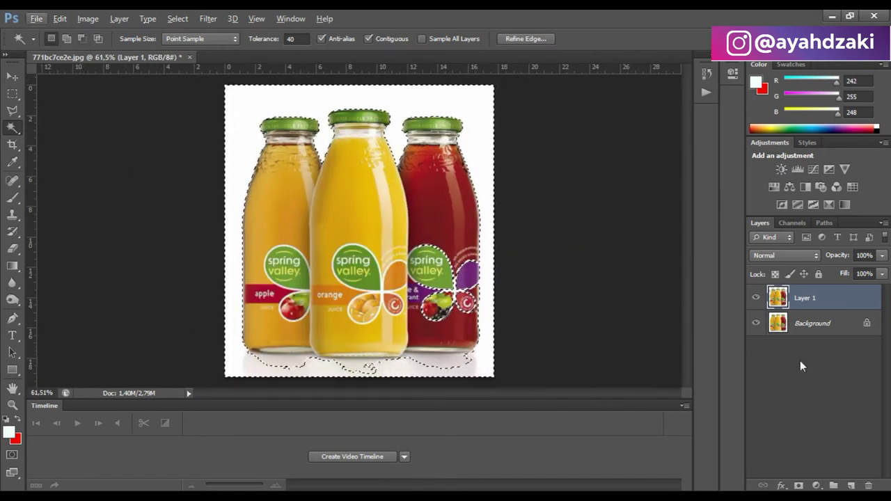
click(755, 322)
- Deselect, add Layer 2, and fill it with bright green (R0 G234 B108)
click(12, 93)
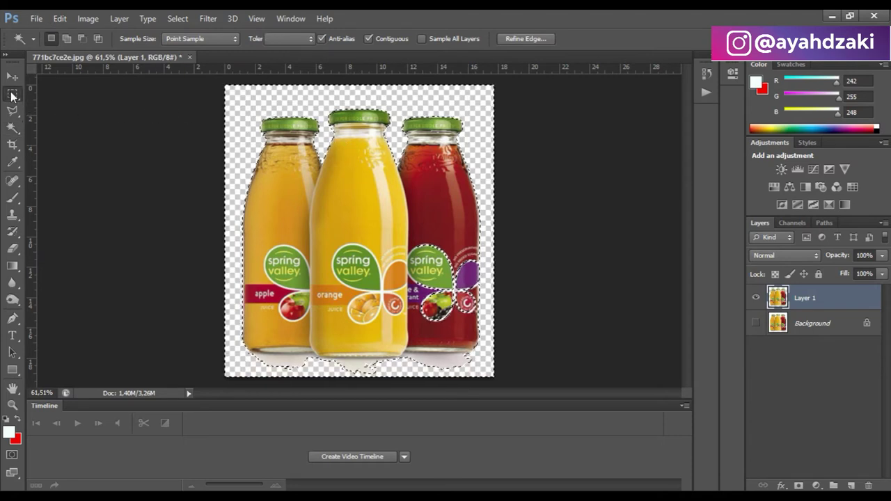
key(ctrl+d)
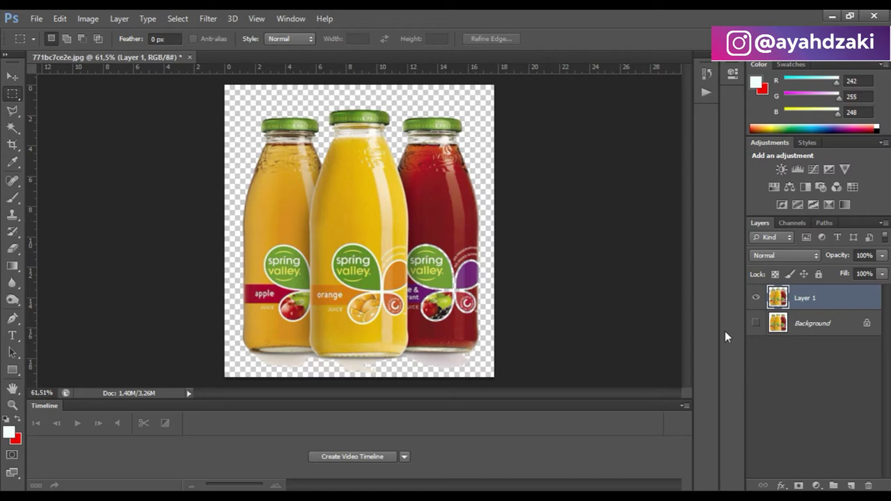
click(850, 486)
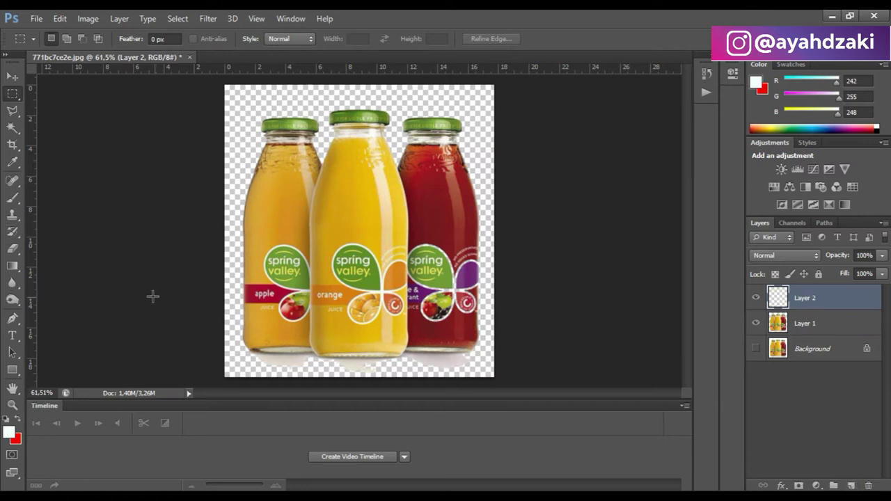
click(9, 433)
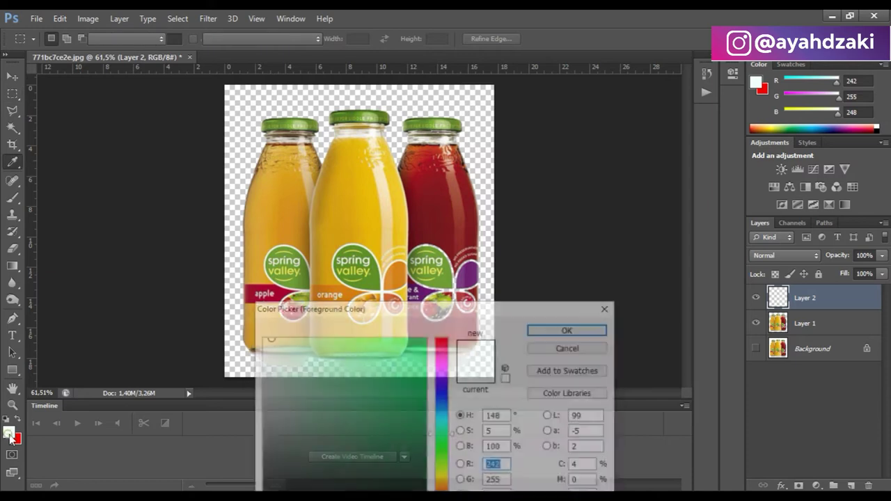
click(425, 350)
click(570, 331)
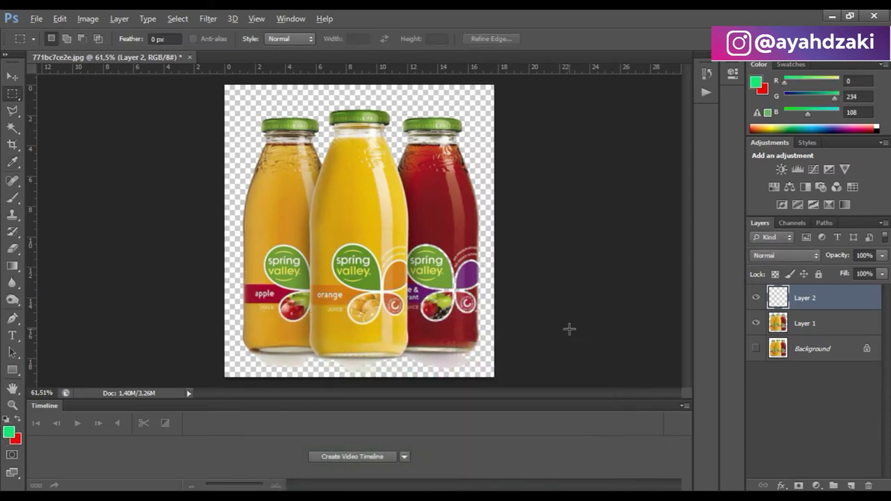
key(alt+BackSpace)
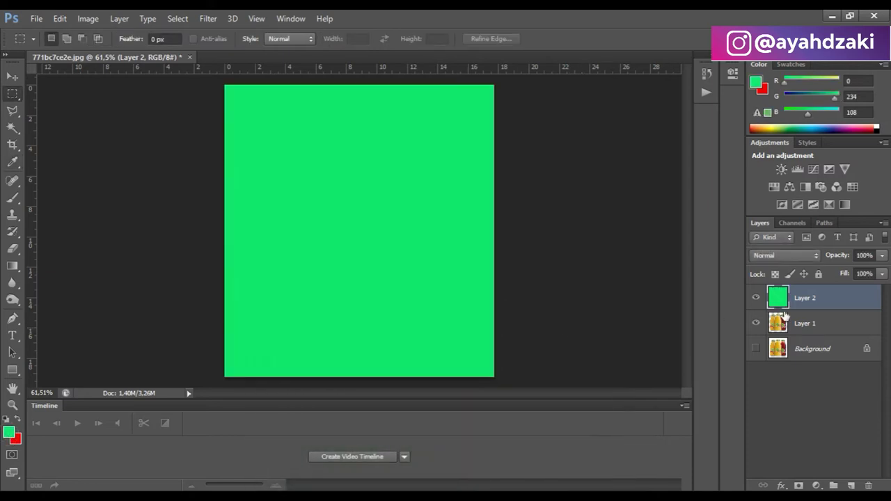
- Move the green Layer 2 below the bottles on Layer 1
drag(795, 297, 797, 337)
scroll(322, 123, up, 5)
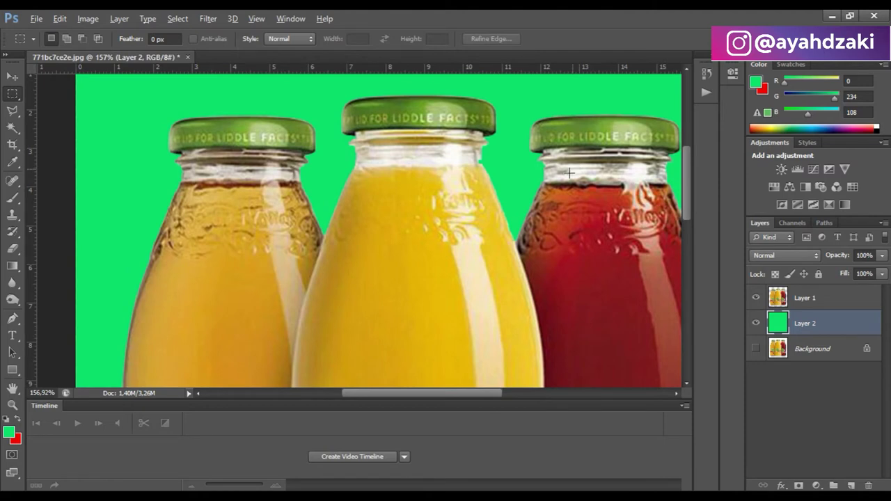
scroll(569, 173, down, 5)
scroll(606, 278, up, 1)
scroll(613, 289, up, 1)
scroll(615, 294, up, 1)
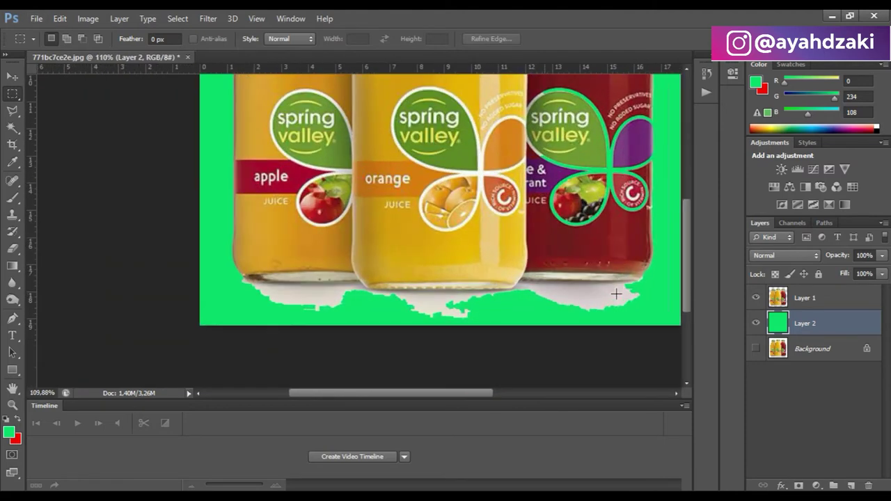
- On Layer 1, lasso and delete the white patches beneath the bottle bottoms
click(781, 297)
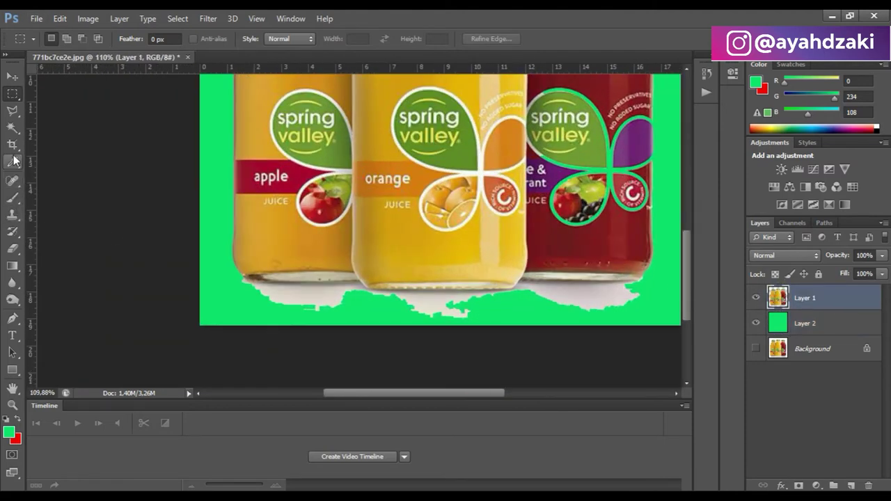
click(12, 110)
scroll(302, 291, up, 1)
scroll(216, 306, up, 2)
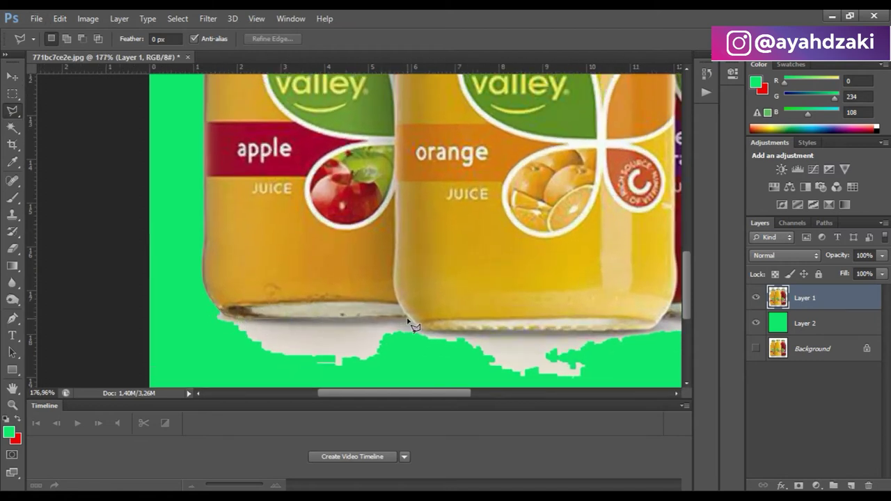
scroll(654, 334, right, 2)
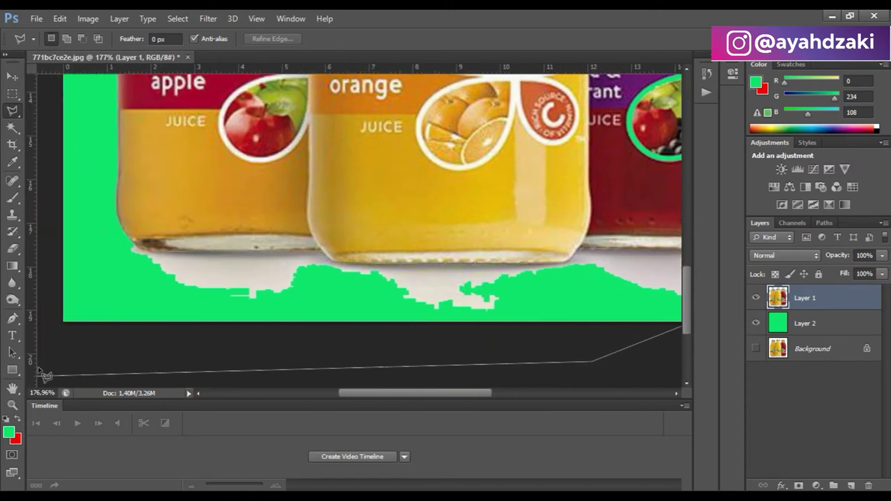
click(135, 244)
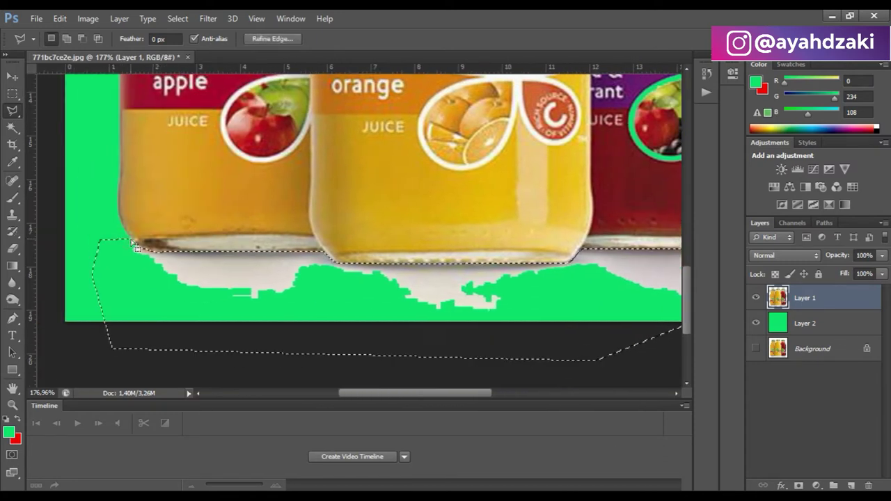
key(Delete)
click(12, 93)
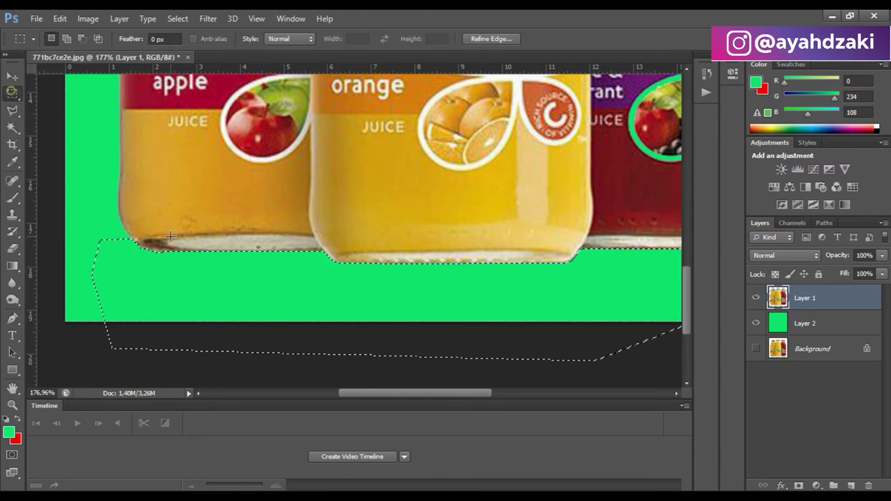
key(ctrl+d)
scroll(239, 300, down, 2)
scroll(239, 300, down, 2)
scroll(239, 301, down, 2)
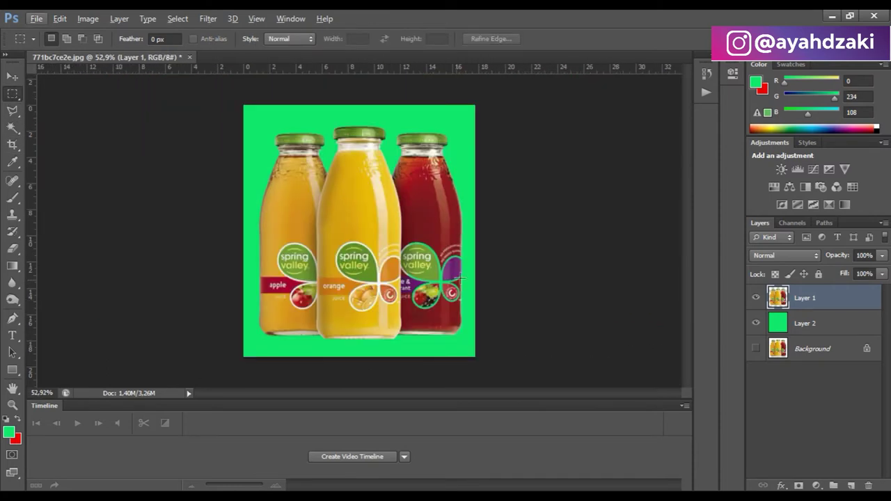
- Hide the green Layer 2 backdrop and start a new document
click(755, 323)
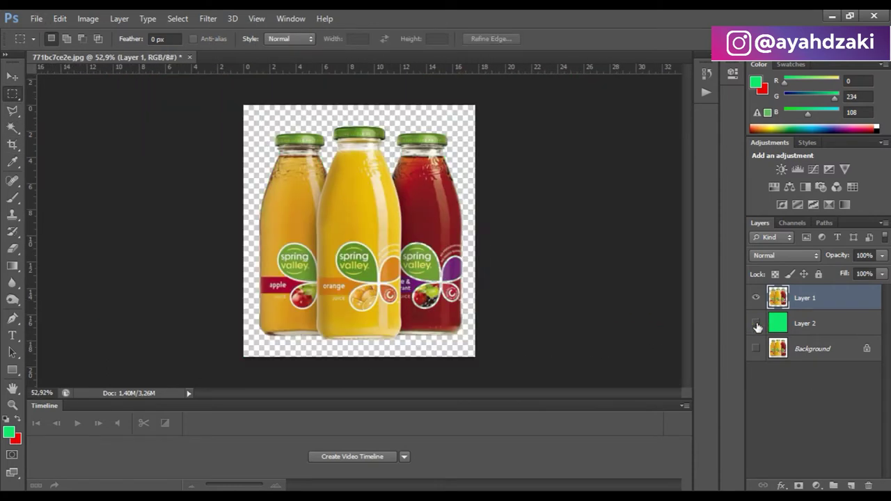
click(13, 75)
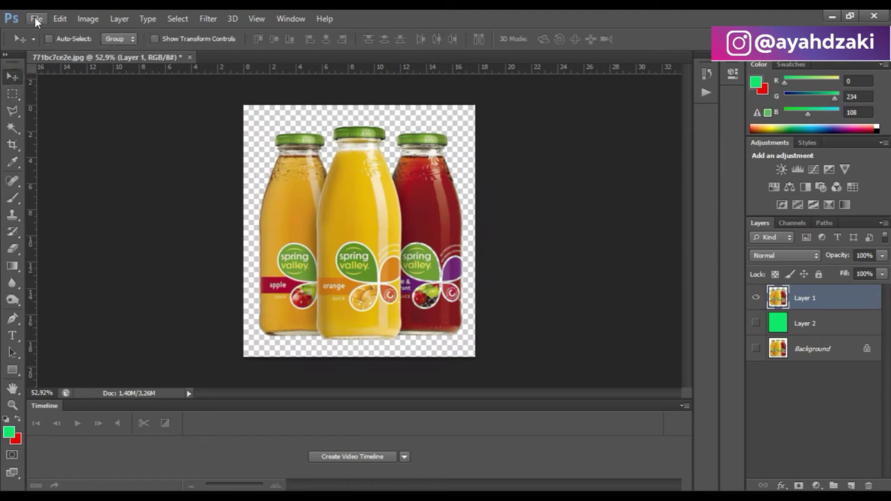
click(35, 19)
click(47, 32)
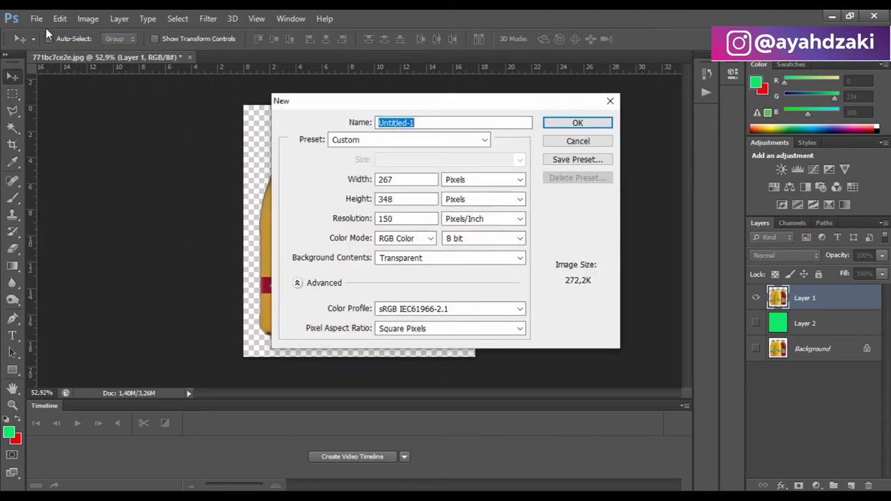
- Create the new document at 1080 × 1080 px and 72 ppi
double_click(404, 179)
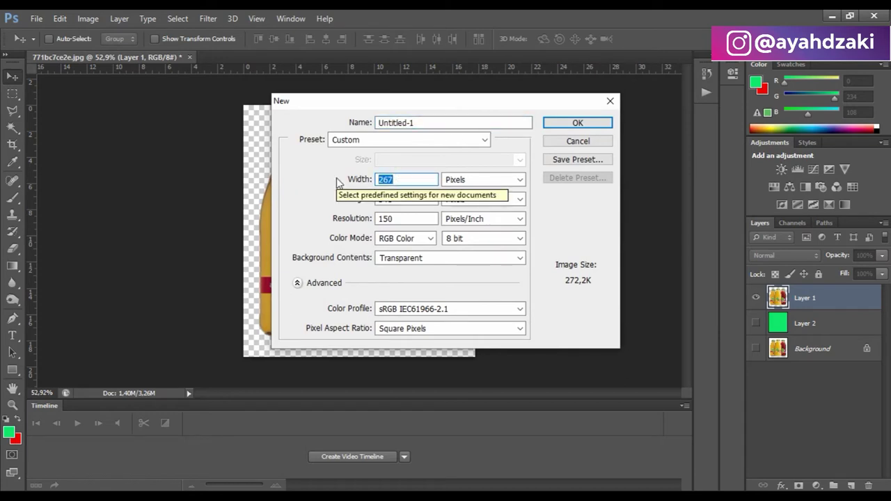
text(1080)
key(Tab)
key(Tab)
text(1080)
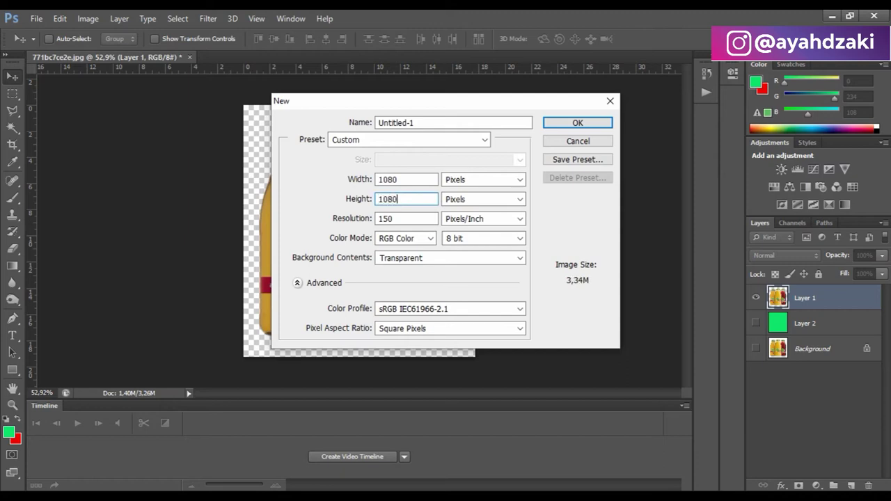
click(360, 222)
text(72)
click(585, 122)
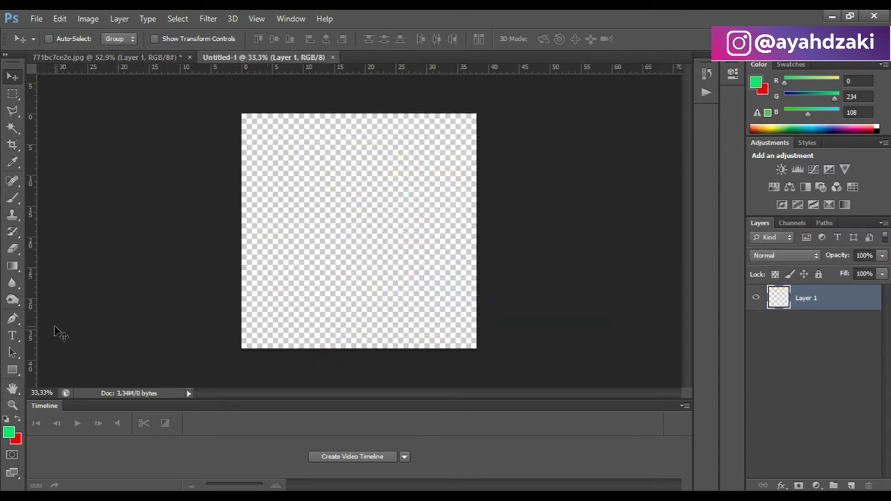
- Set the foreground to golden yellow #f8da13 and fill Untitled-1's Layer 1 with it
click(10, 433)
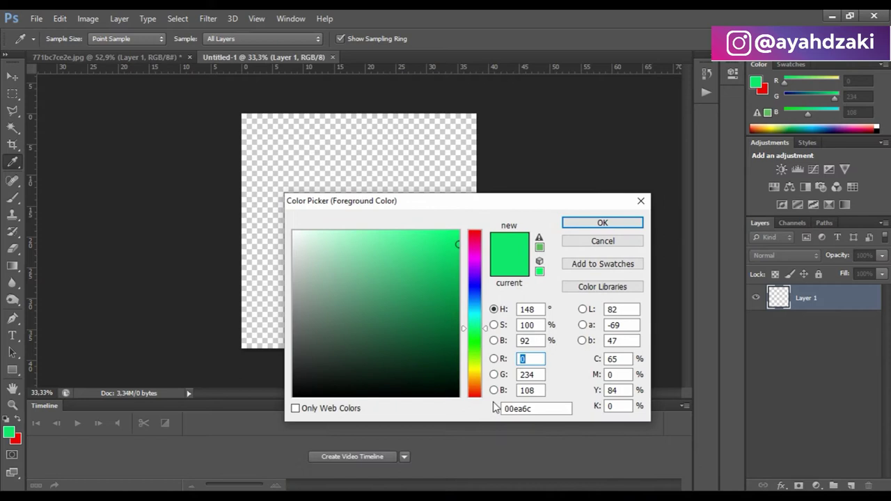
click(477, 370)
click(450, 256)
drag(450, 256, 446, 235)
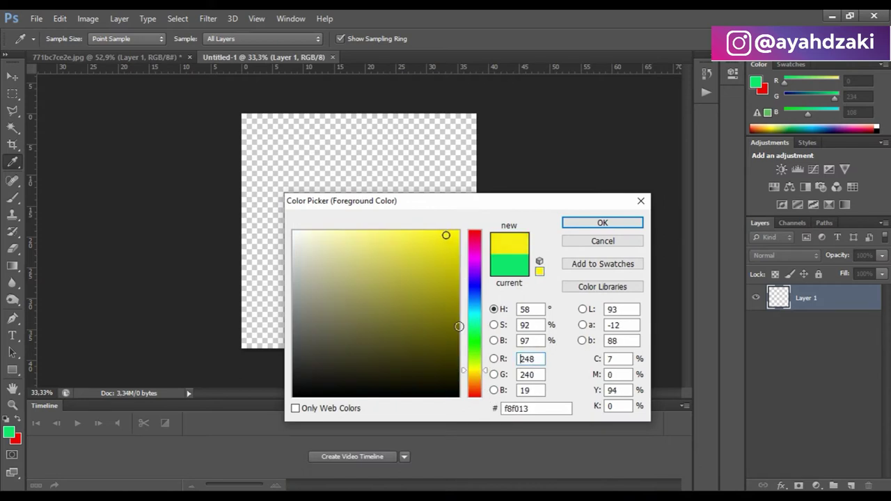
drag(486, 370, 487, 373)
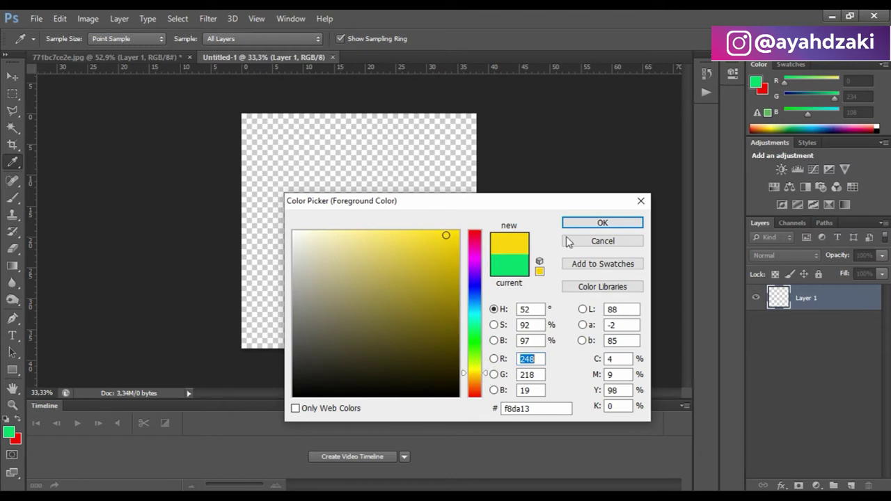
click(602, 223)
key(v)
key(alt+BackSpace)
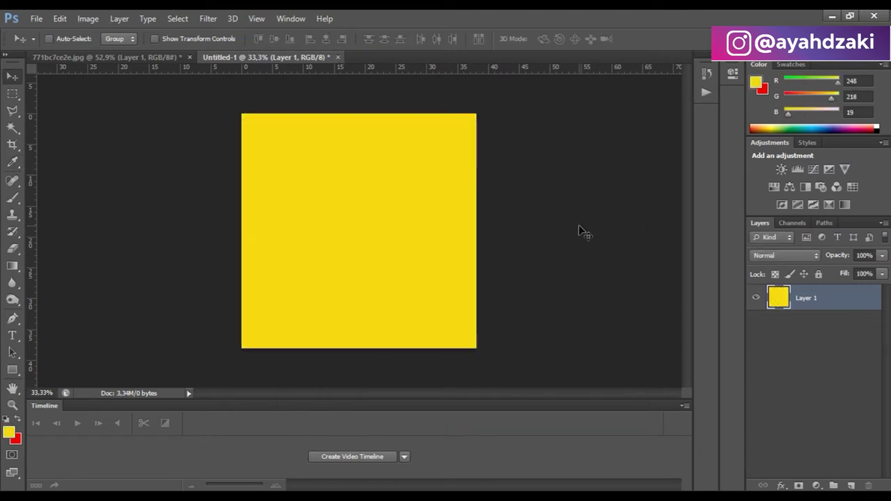
key(g)
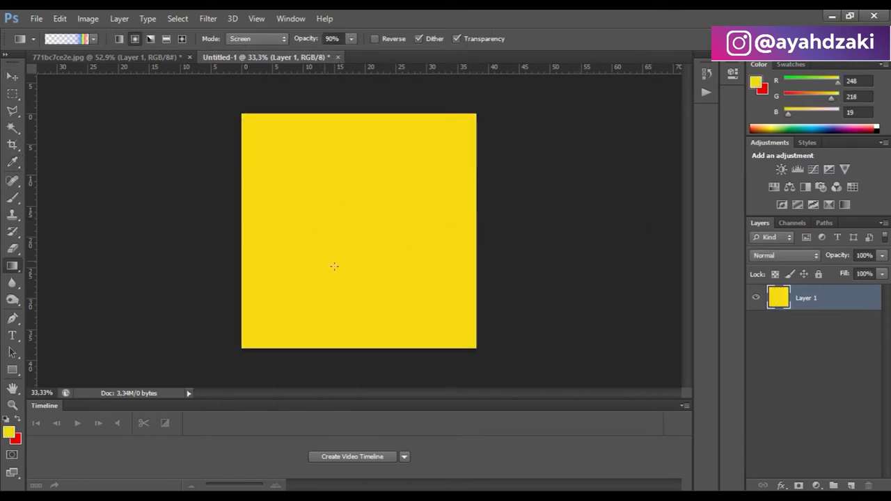
- Add Layer 2 and give the gradient a light-yellow left stop over transparency
click(850, 485)
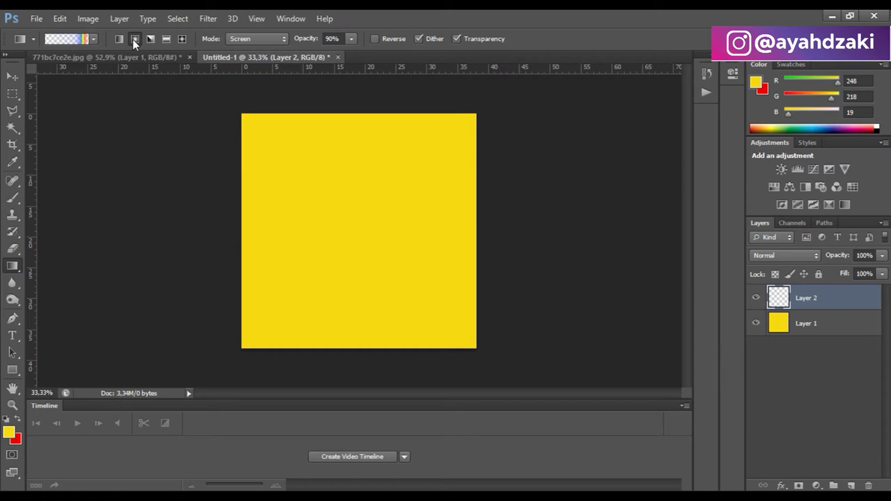
click(58, 39)
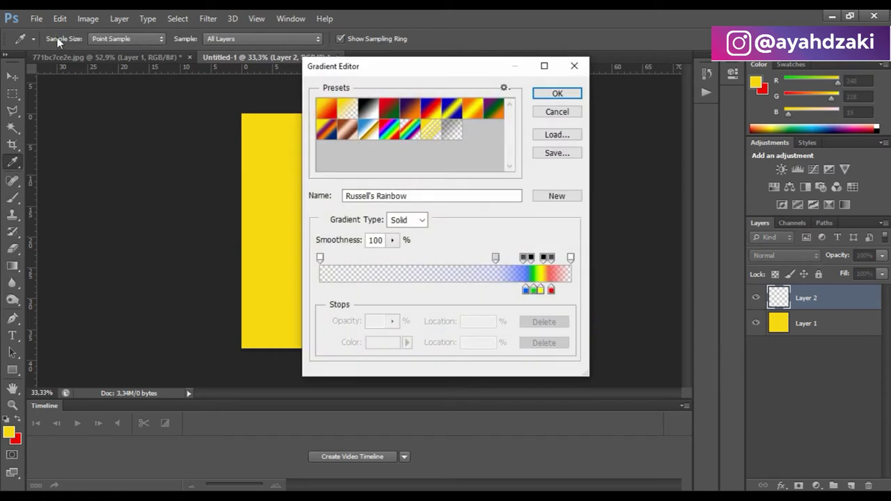
click(453, 131)
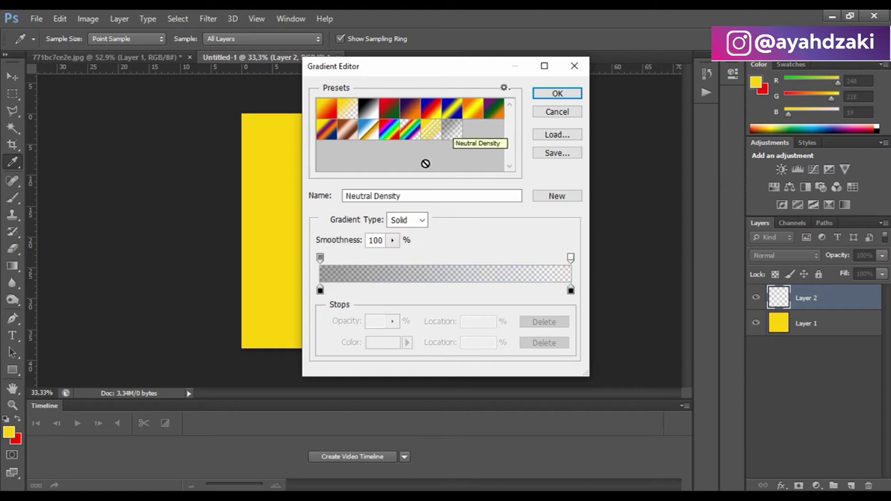
double_click(320, 289)
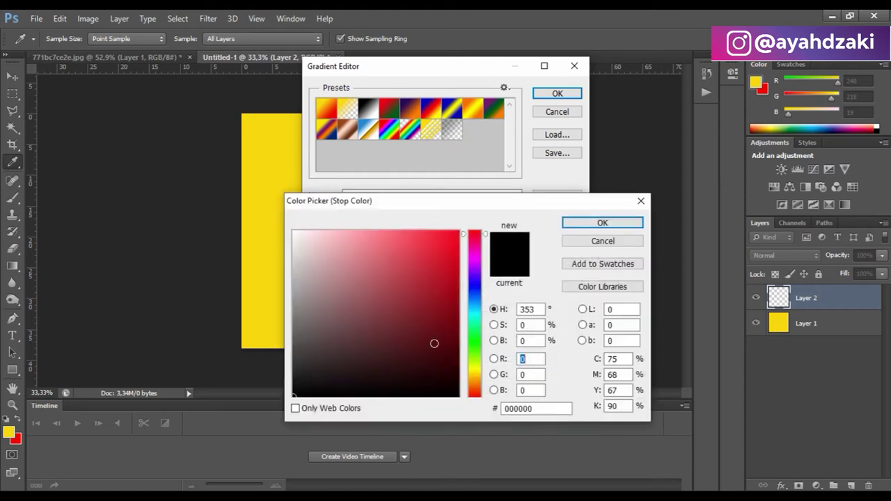
click(473, 371)
drag(443, 236, 402, 231)
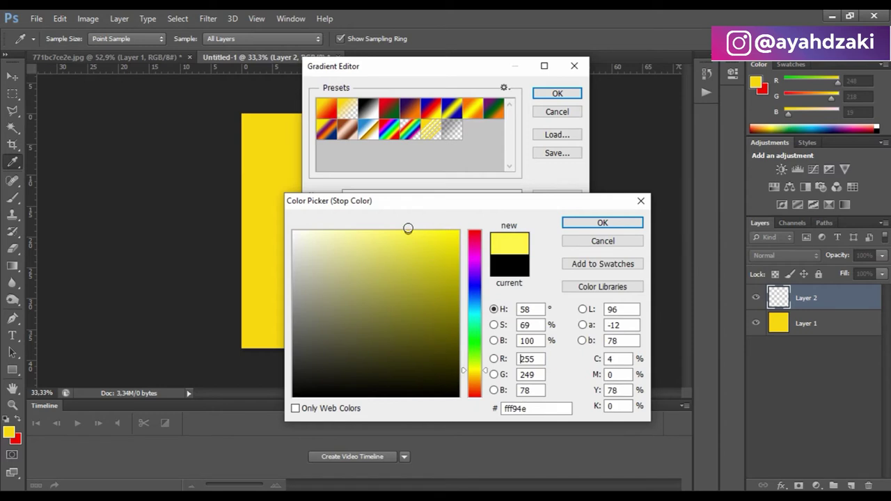
click(620, 225)
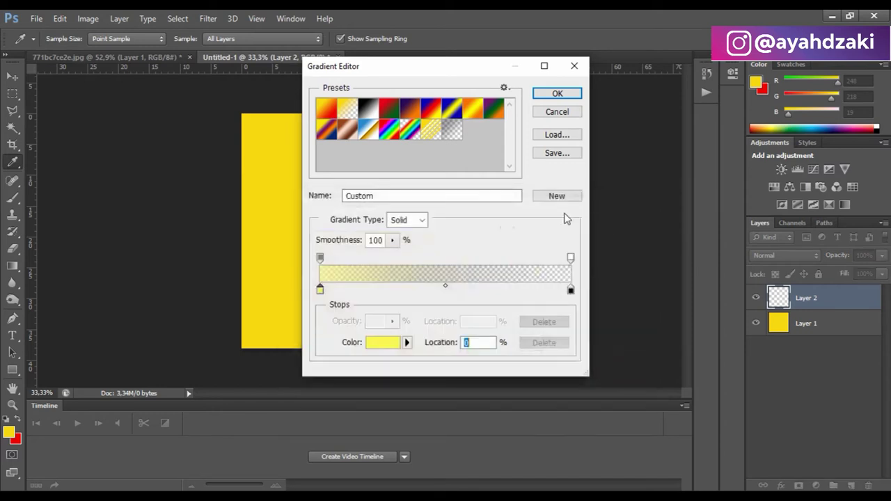
- Make the right gradient stop white and drag a radial glow from the canvas centre
double_click(570, 289)
drag(294, 398, 281, 218)
click(602, 223)
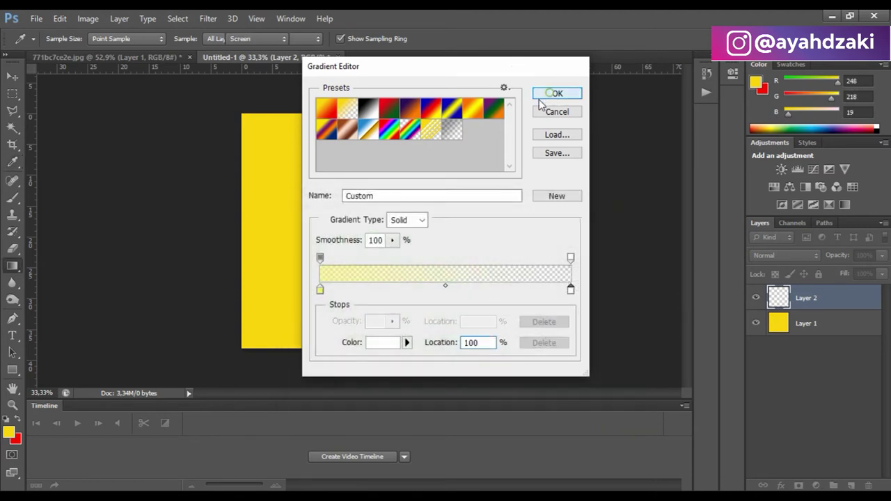
click(557, 93)
drag(343, 319, 344, 372)
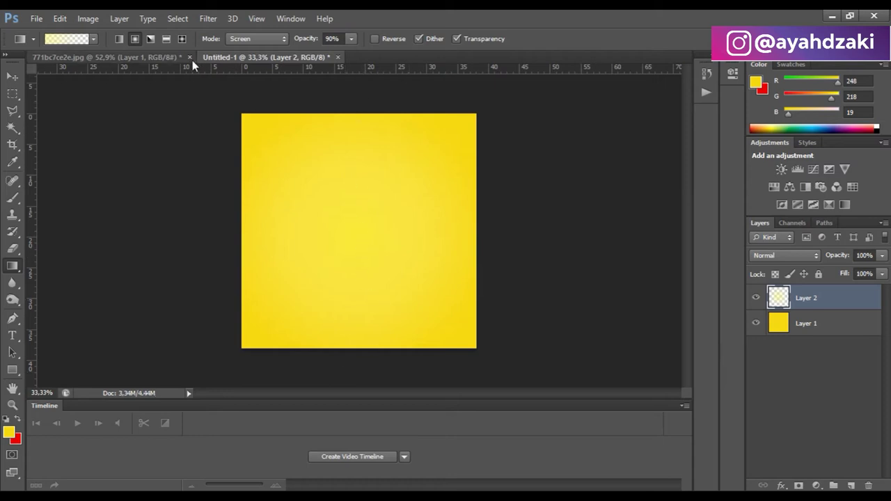
click(12, 75)
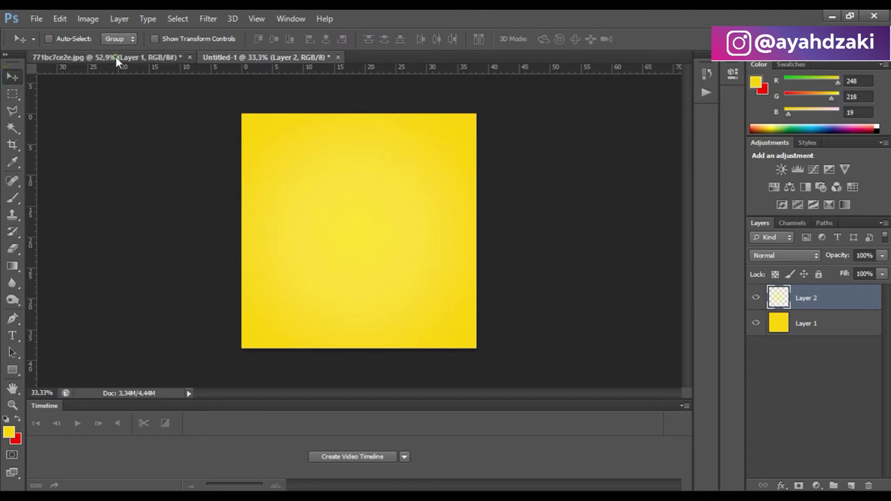
- Bring the bottles from 771bc7ce2e.jpg into Untitled-1 as Layer 3, positioned higher up
click(116, 57)
mouse_move(354, 229)
mouse_down()
mouse_move(378, 206)
mouse_move(294, 61)
mouse_move(390, 233)
mouse_move(355, 237)
mouse_up()
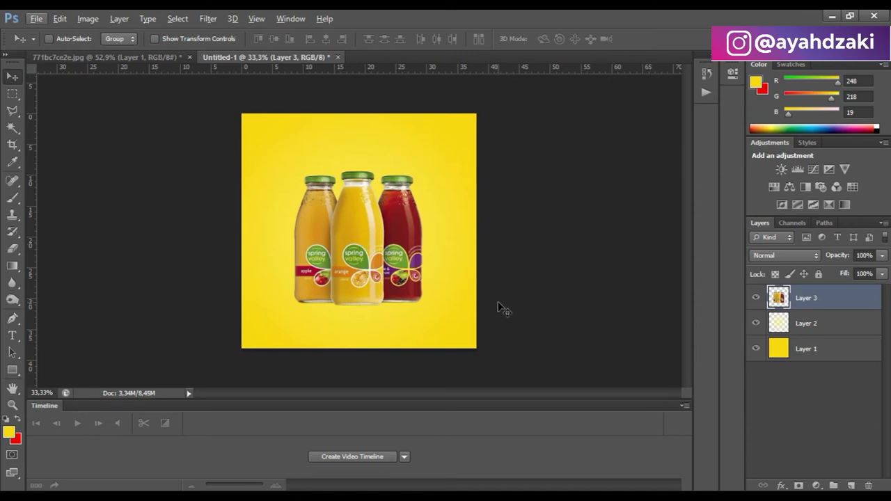
drag(411, 278, 409, 270)
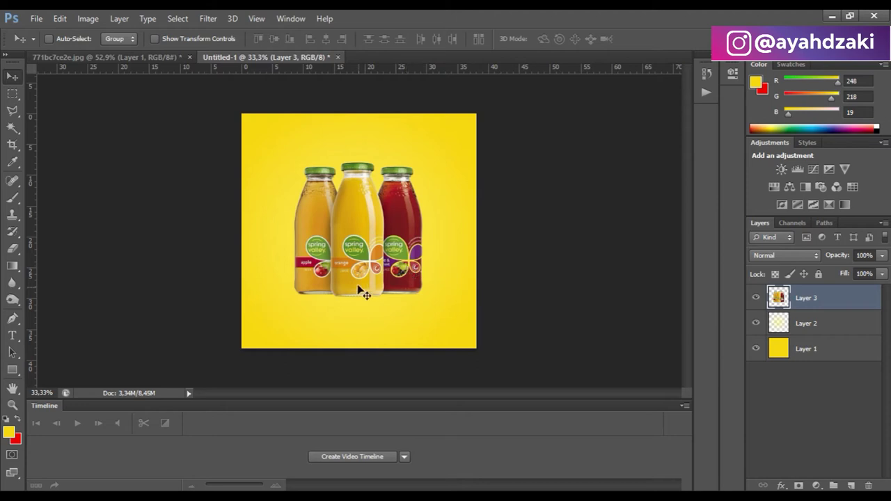
mouse_move(371, 244)
mouse_down()
mouse_move(372, 226)
mouse_move(374, 337)
mouse_up()
- Rotate the bottle copy 180°, flip it horizontally, and place it below the bottles
key(ctrl+t)
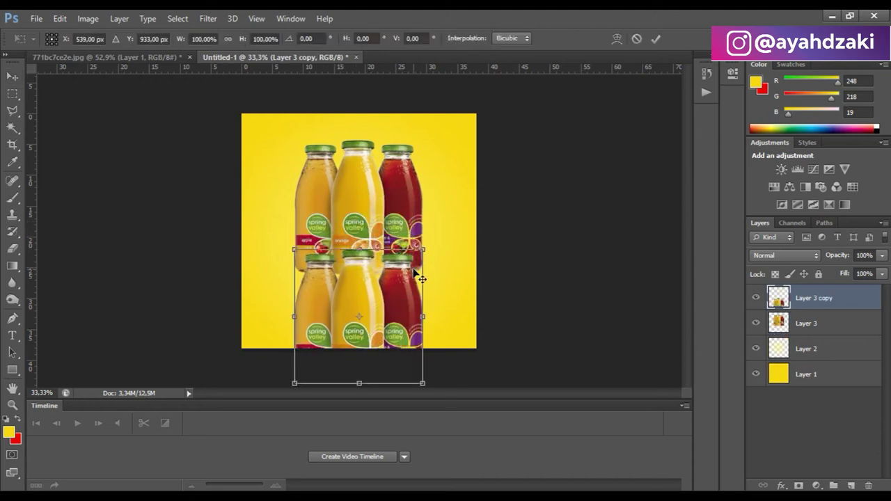
drag(431, 245, 285, 375)
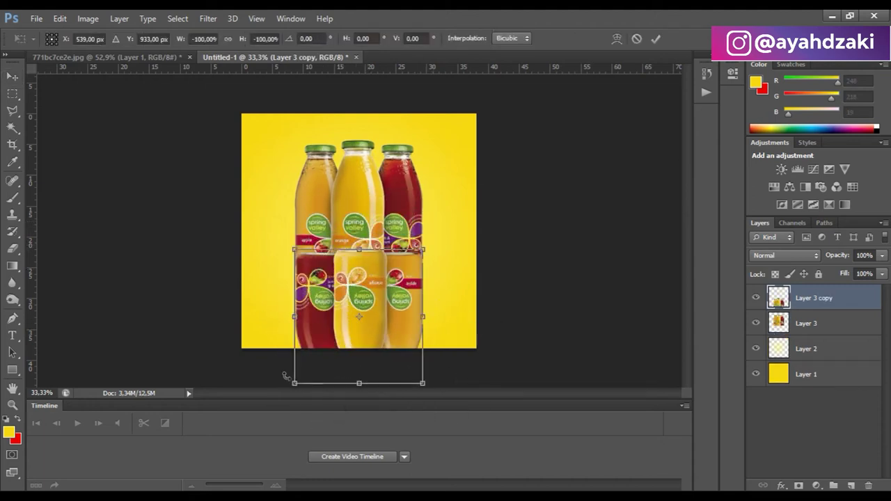
right_click(359, 286)
click(344, 285)
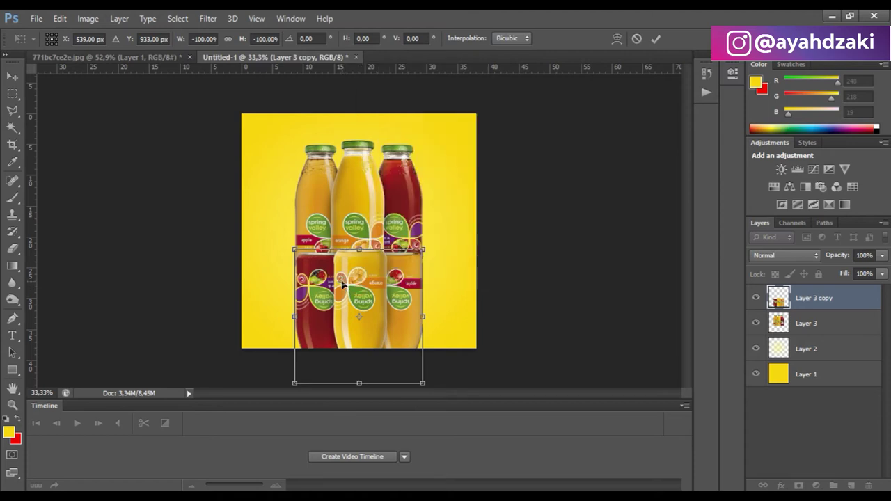
right_click(374, 282)
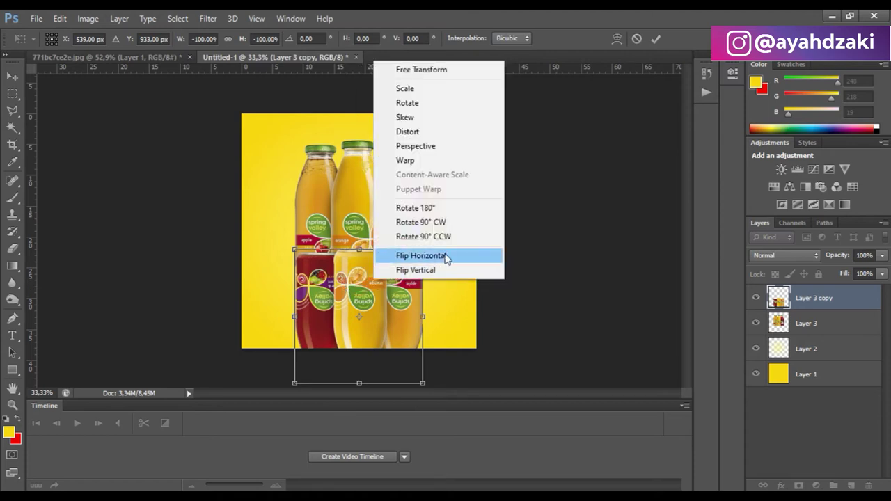
click(445, 256)
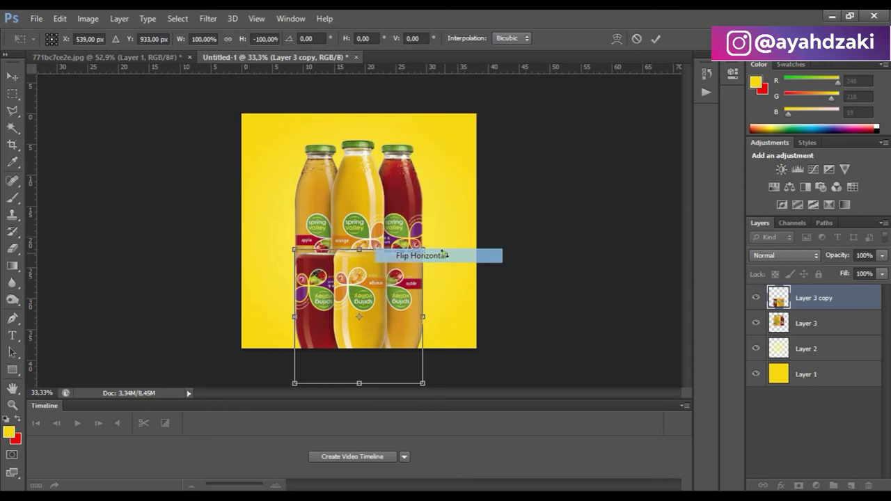
mouse_move(406, 308)
mouse_down()
mouse_move(406, 334)
mouse_move(407, 317)
mouse_up()
key(Return)
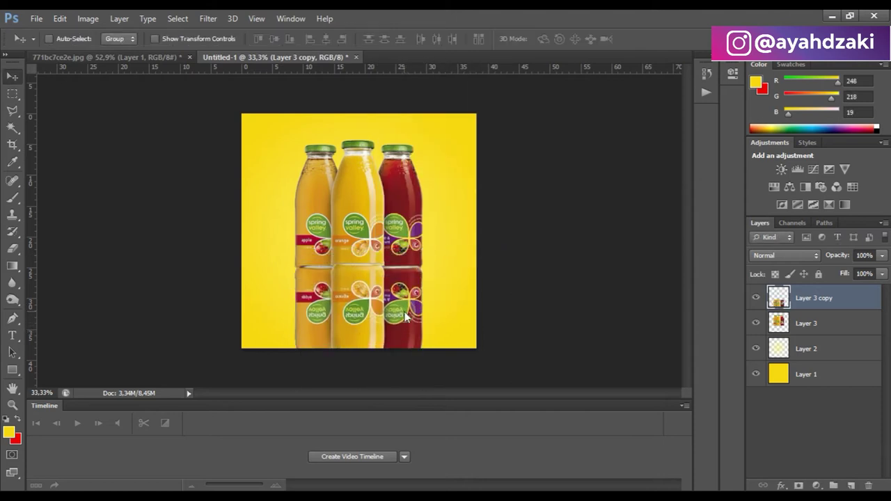
- Put Layer 3 copy under Layer 3 at 56% opacity, touching the bottle bases
drag(783, 301, 779, 336)
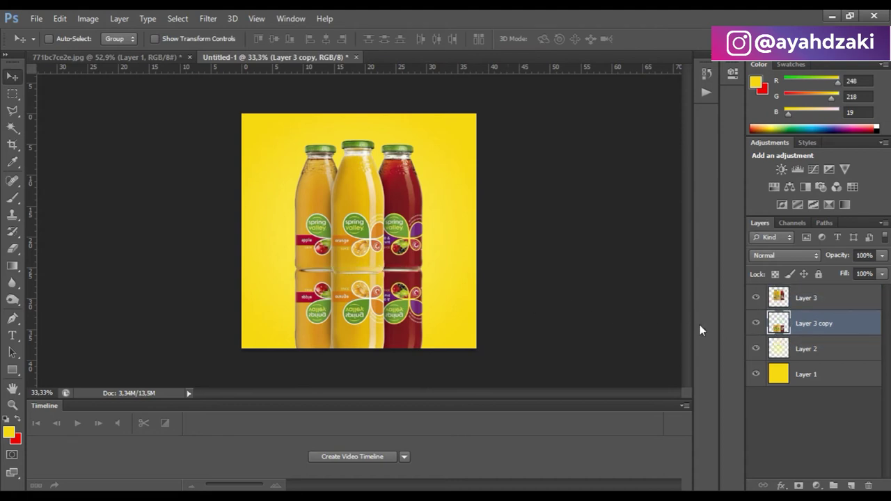
click(882, 256)
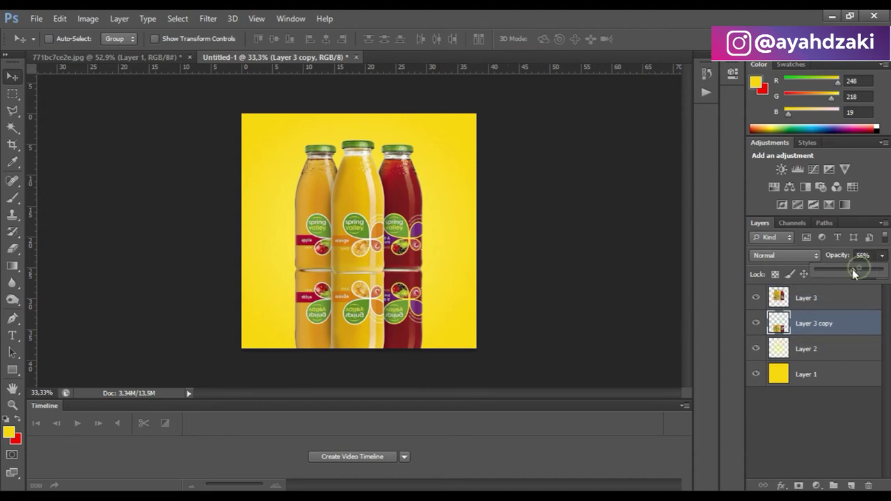
drag(852, 270, 853, 270)
drag(411, 323, 408, 325)
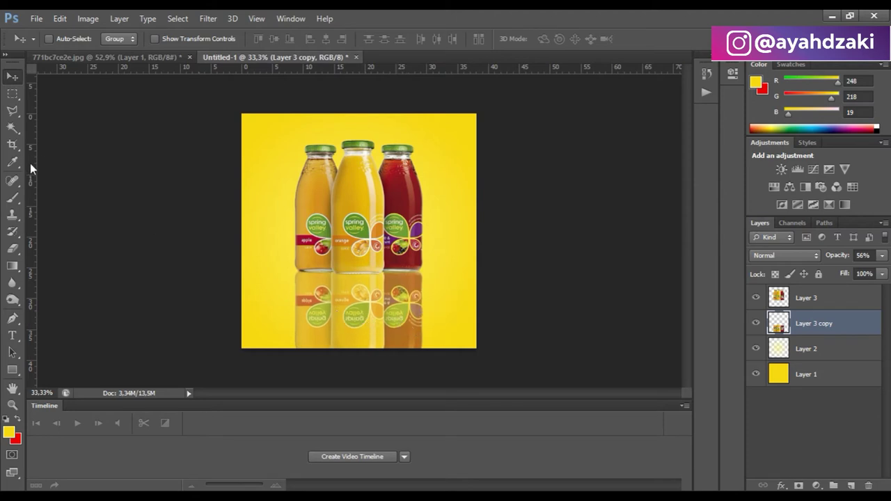
click(12, 198)
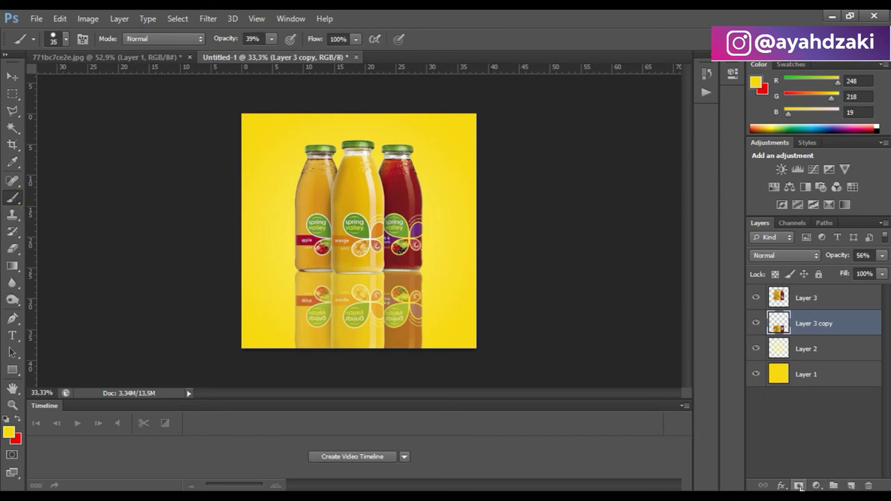
- Add a layer mask to the reflection and paint black along its bottom edge
click(799, 486)
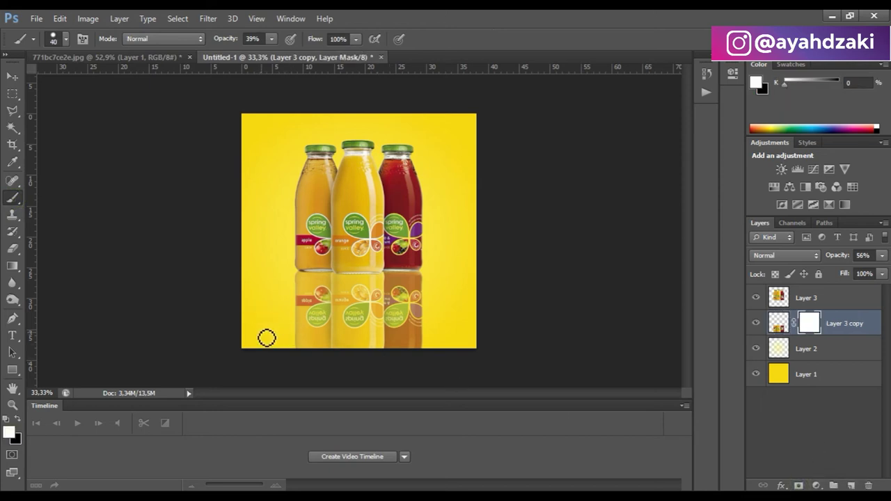
key(bracketright)
key(bracketright)
key(bracketright)
key(bracketright)
key(bracketright)
key(x)
mouse_move(294, 338)
mouse_down()
mouse_move(404, 348)
mouse_move(296, 340)
mouse_up()
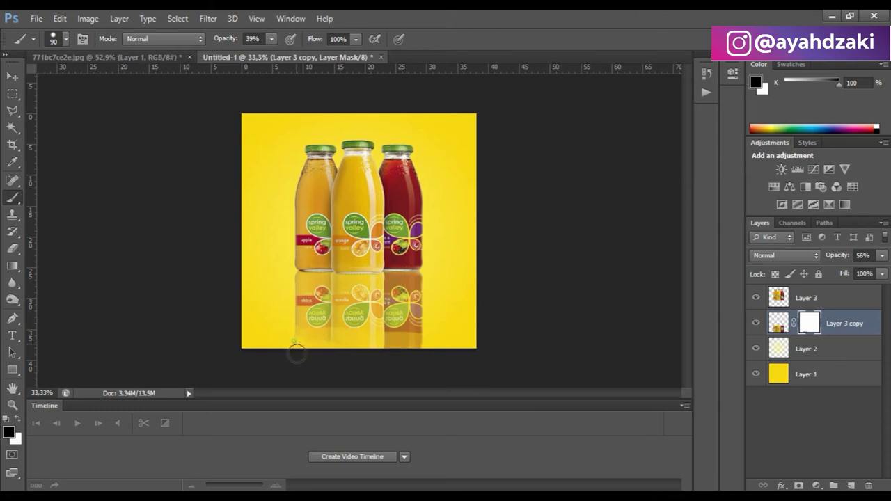
- Fade the lower reflection with a soft 200 px brush, then lower opacity to about 43%
click(55, 36)
click(68, 139)
click(282, 345)
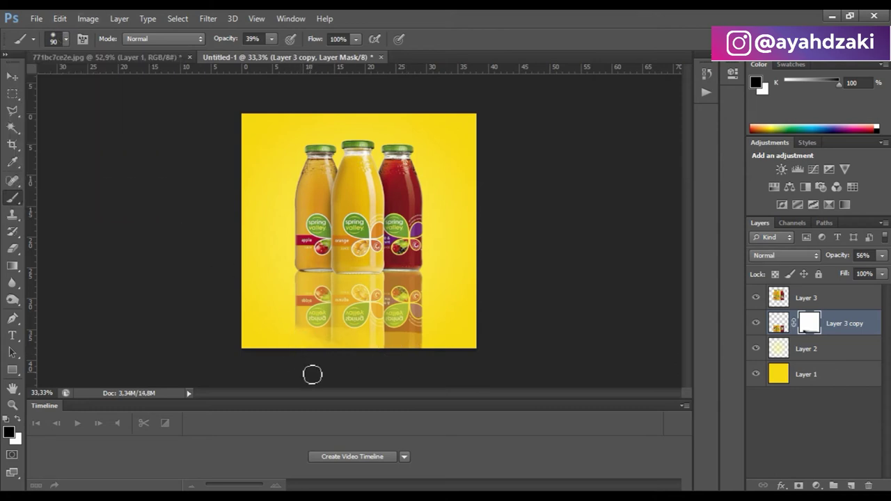
key(bracketright)
key(bracketright)
key(bracketright)
mouse_move(339, 339)
mouse_down()
mouse_move(403, 336)
mouse_move(336, 347)
mouse_move(318, 331)
mouse_move(404, 326)
mouse_move(411, 311)
mouse_move(366, 325)
mouse_move(323, 318)
mouse_move(290, 310)
mouse_move(271, 282)
mouse_move(392, 328)
mouse_move(339, 317)
mouse_move(420, 299)
mouse_up()
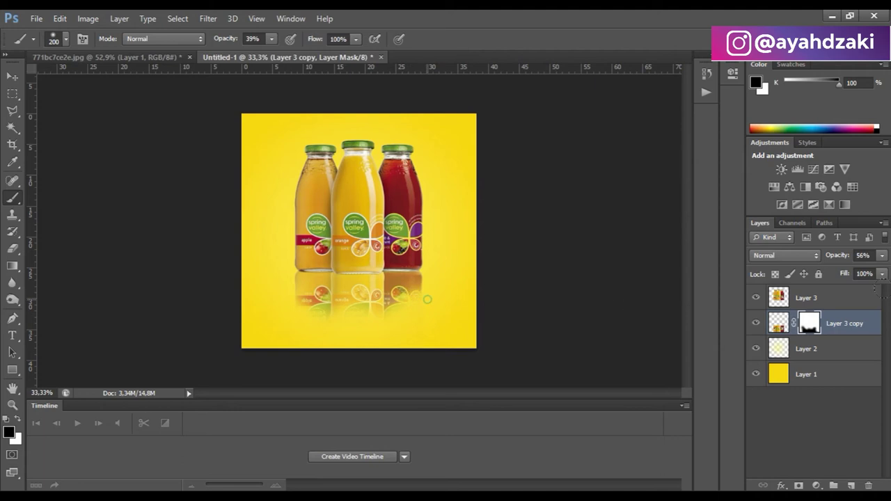
click(882, 256)
drag(850, 271, 847, 270)
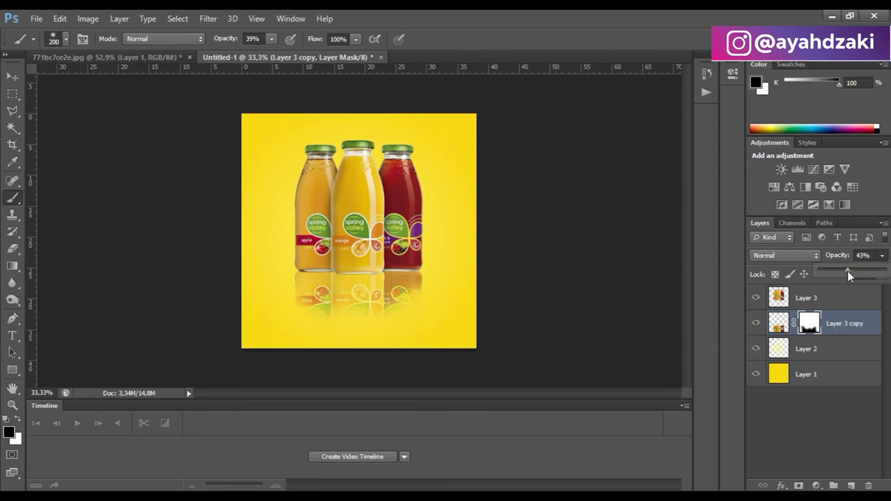
- Scale the Layer 3 copy reflection down to about 97.9%
key(ctrl+minus)
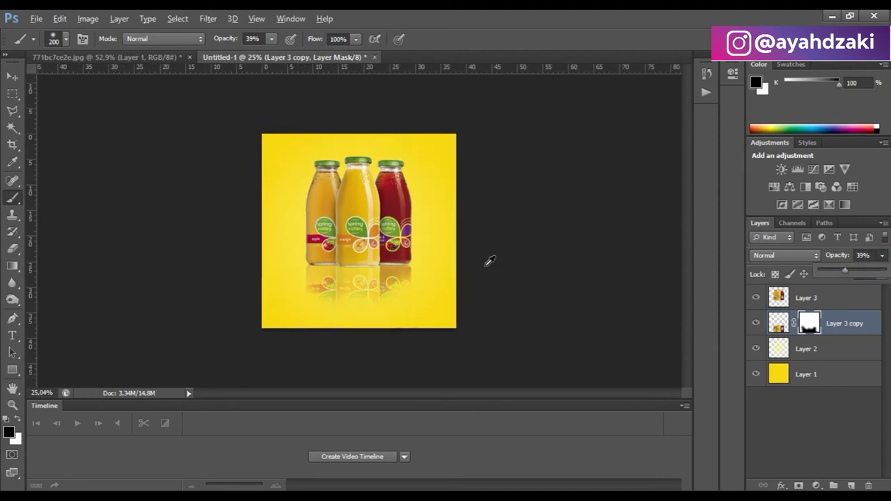
click(14, 77)
scroll(372, 198, up, 1)
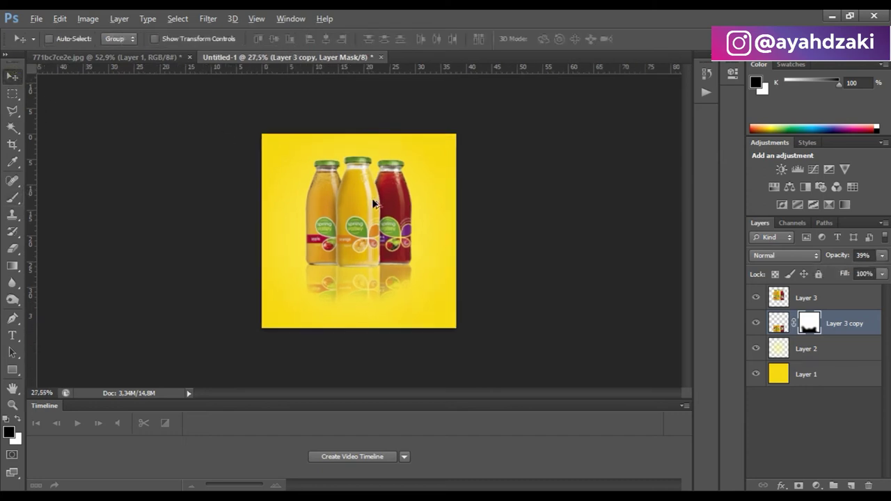
key(ctrl+t)
drag(416, 261, 414, 261)
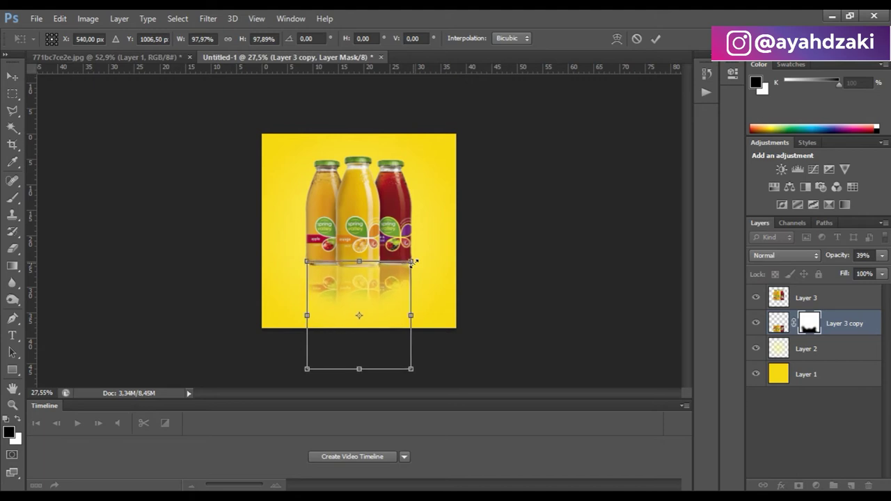
key(Return)
- Select Layer 3 and Layer 3 copy together and move them slightly lower
scroll(438, 239, down, 3)
scroll(407, 251, up, 2)
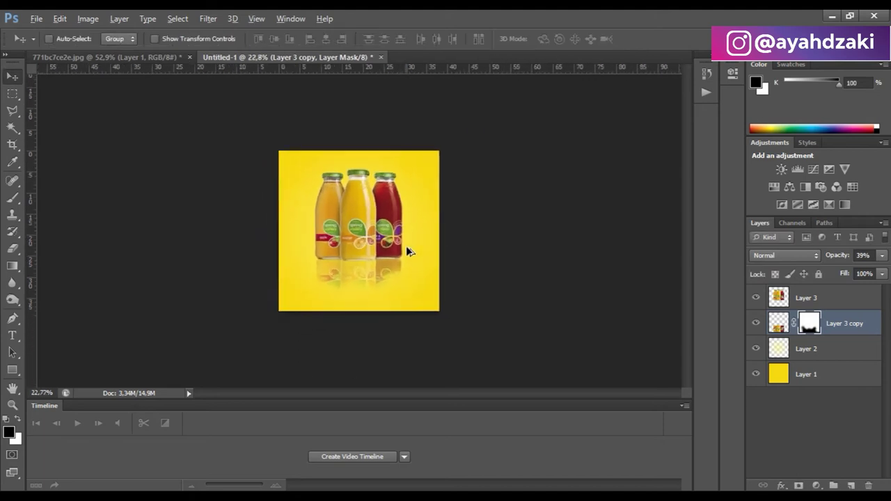
scroll(407, 250, up, 1)
click(783, 299)
shift+click(783, 348)
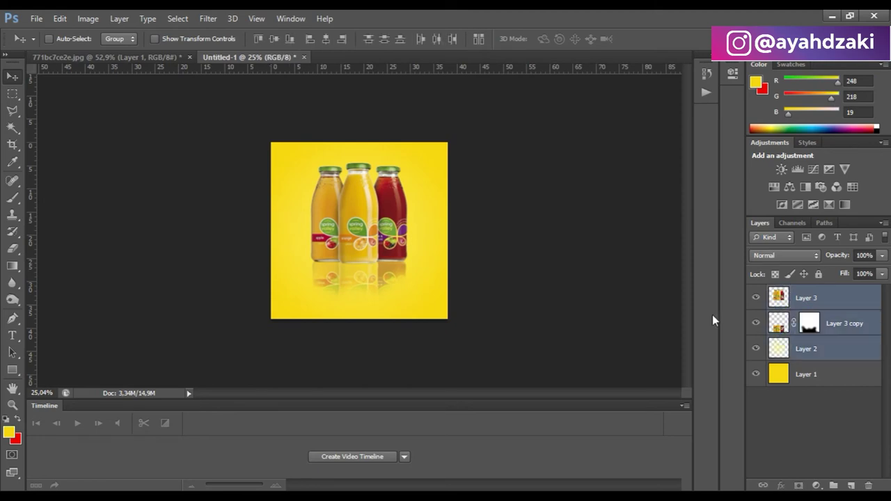
click(825, 368)
click(787, 301)
shift+click(778, 325)
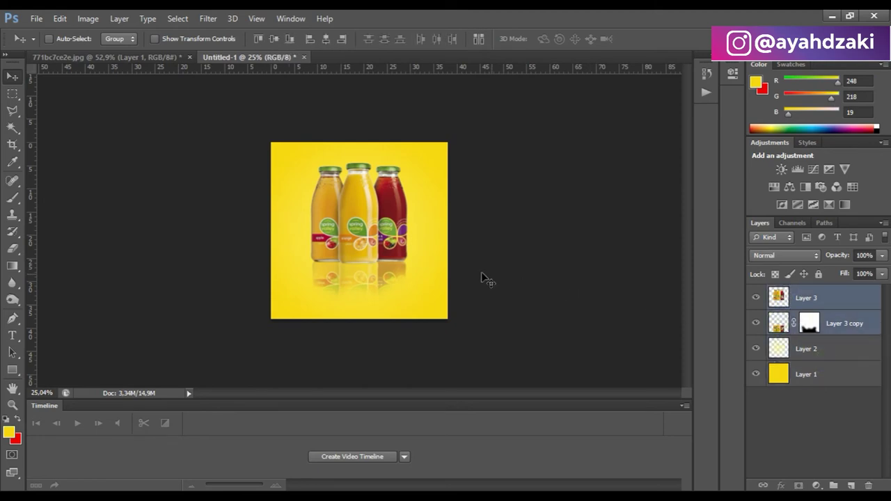
drag(394, 251, 401, 271)
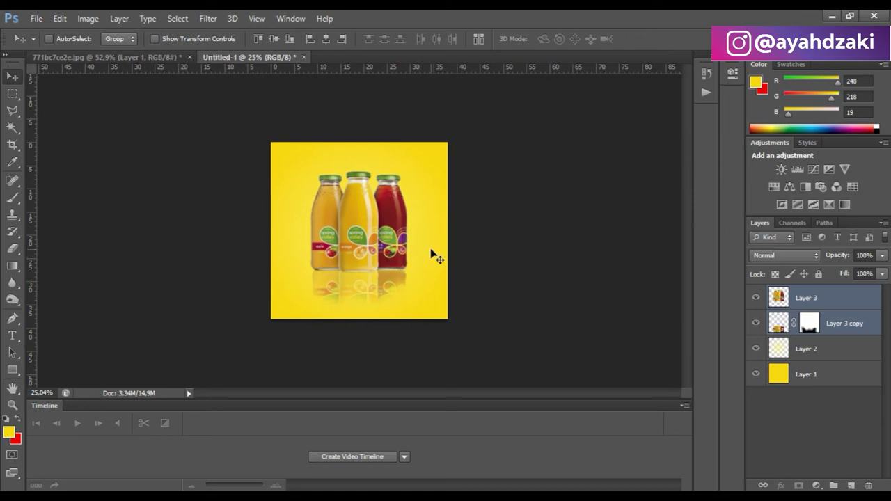
- Hide the Layer 3 copy reflection layer
click(868, 369)
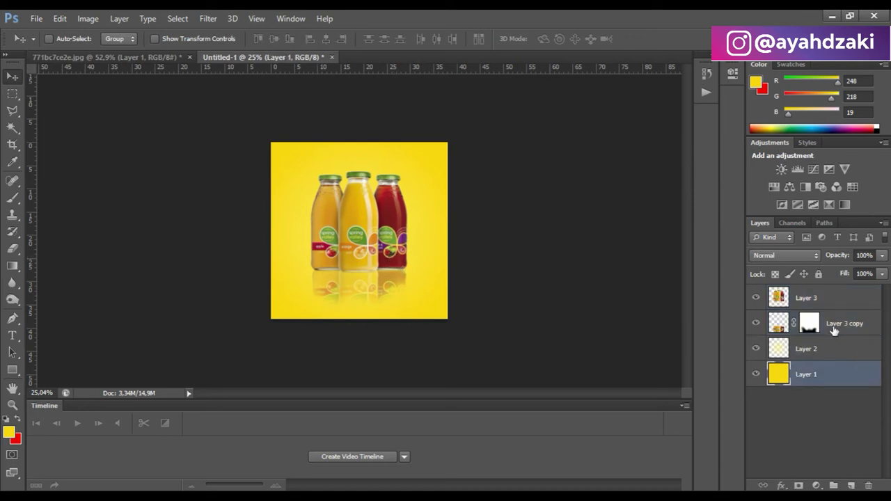
click(834, 330)
click(755, 322)
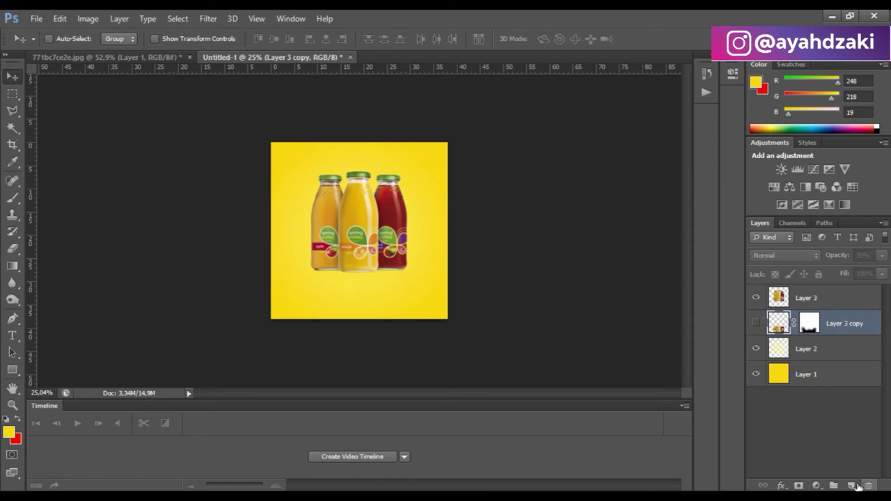
- Add a new layer and draw a thin ellipse beneath the bottles
click(855, 485)
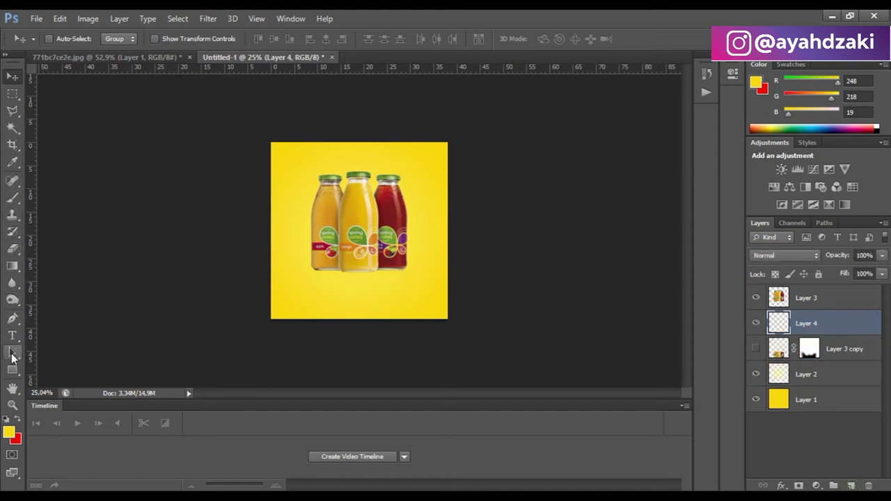
click(12, 370)
click(69, 394)
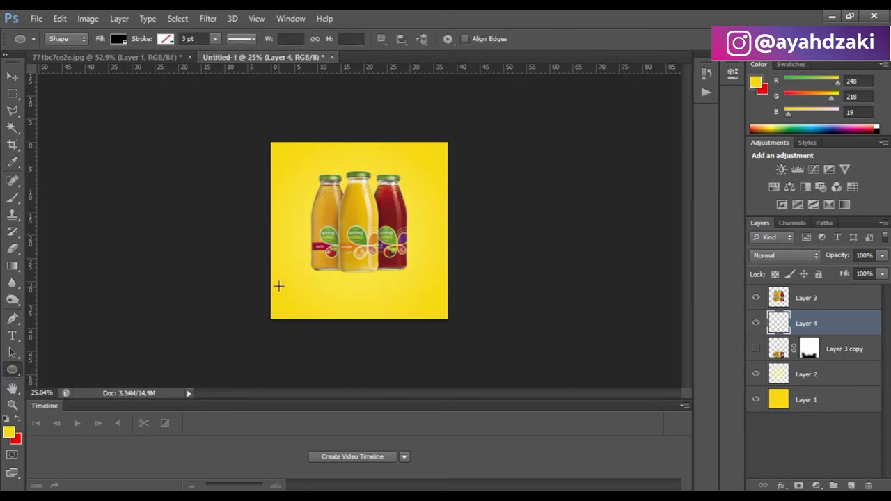
drag(294, 271, 421, 273)
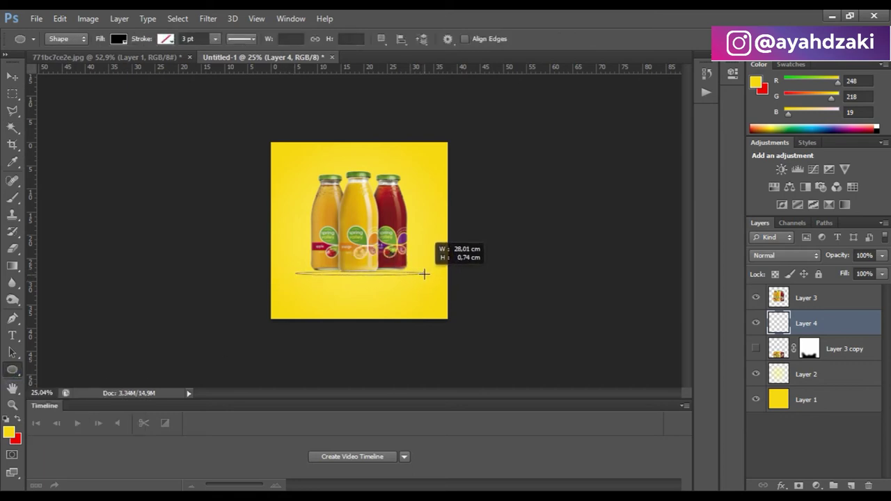
- Fill the ellipse dark olive and lower its opacity to 44%
click(118, 39)
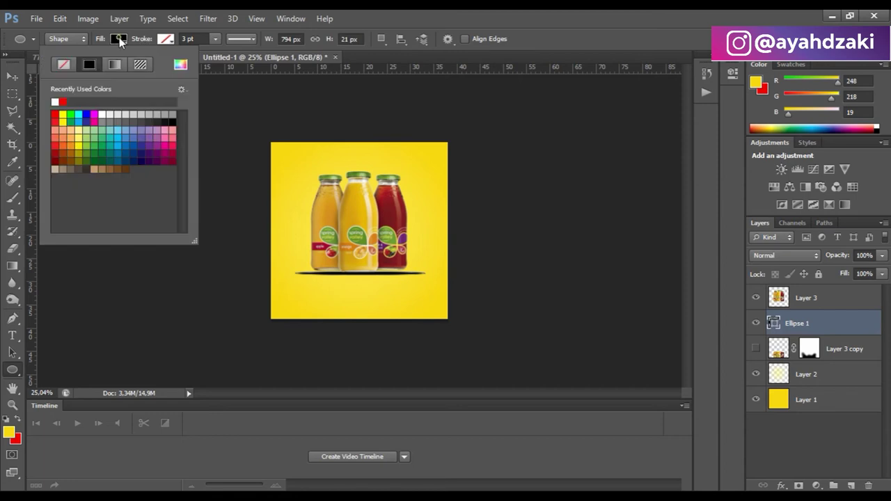
click(63, 122)
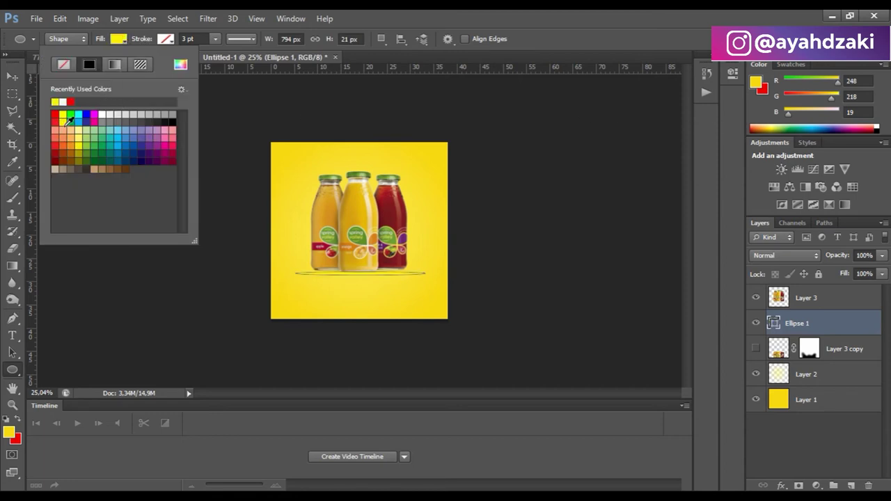
click(79, 145)
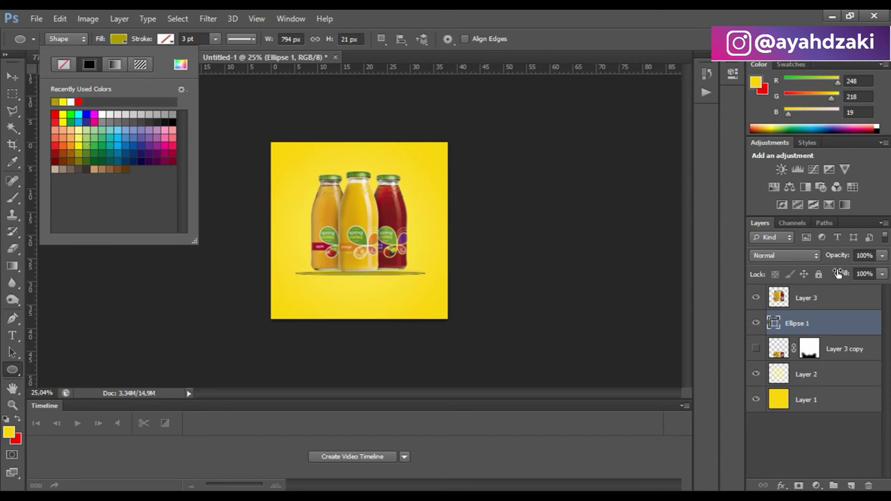
click(881, 257)
drag(880, 270, 844, 271)
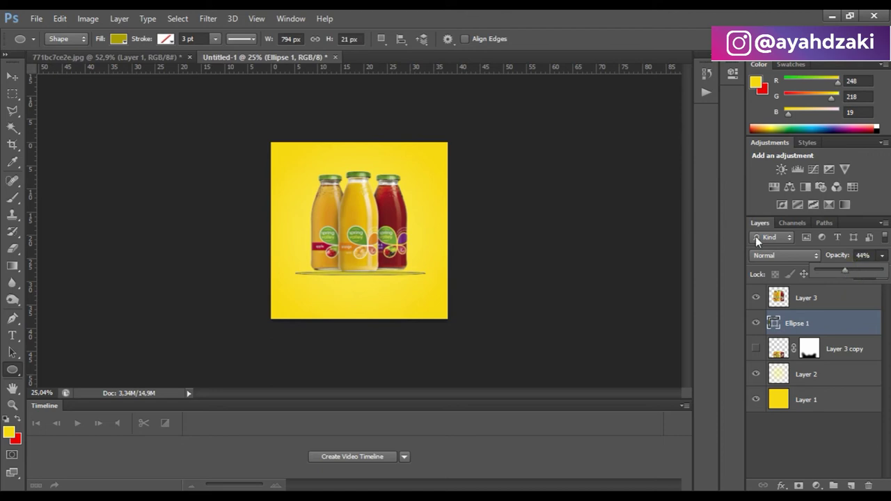
click(208, 18)
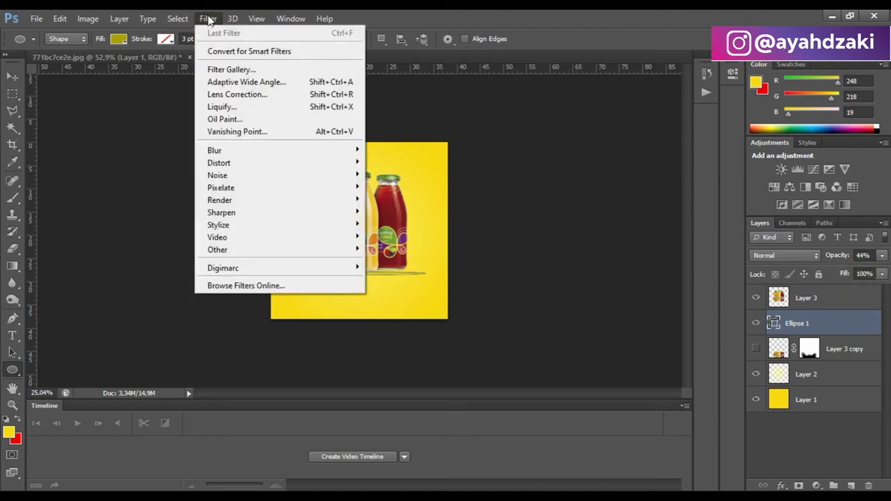
mouse_move(278, 150)
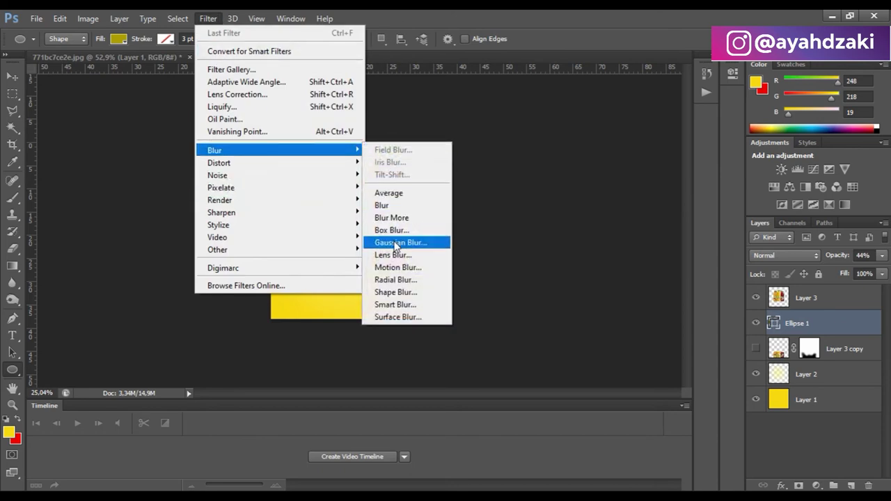
- Rasterize the ellipse and apply a 3.8 pixel Gaussian Blur
click(401, 243)
click(419, 203)
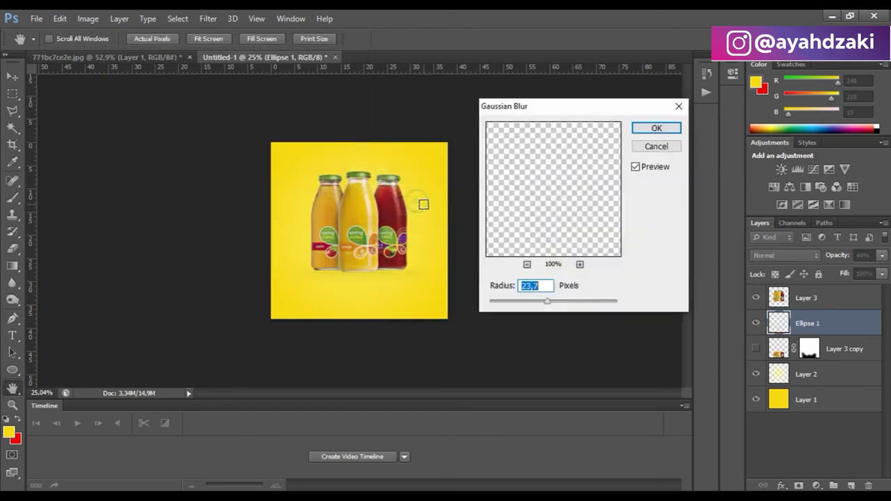
drag(523, 306, 516, 304)
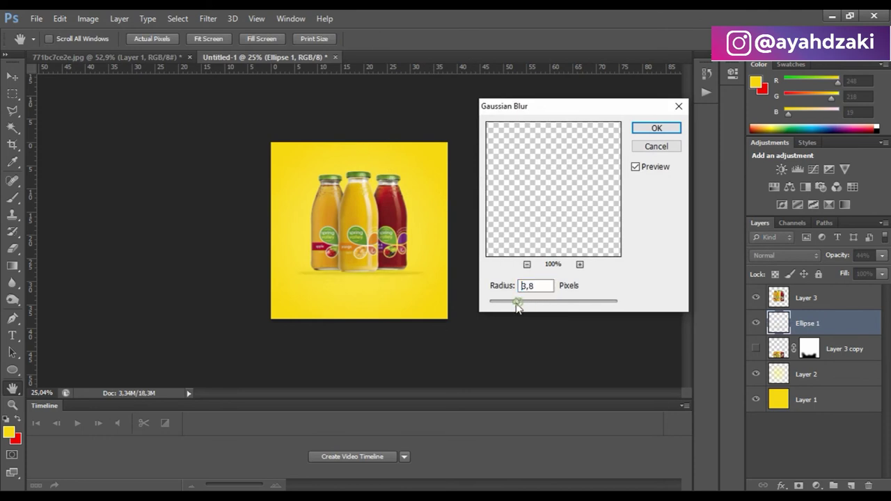
click(656, 128)
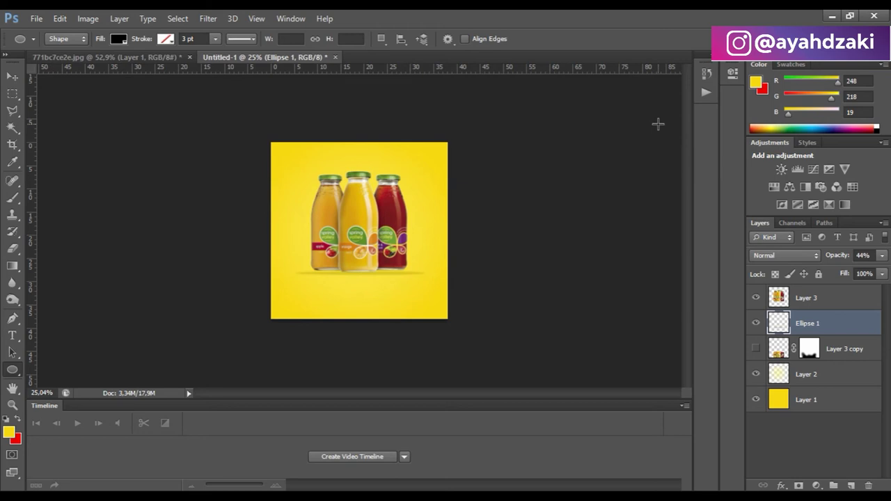
- Nudge the blurred shadow up slightly with the Move tool
click(11, 77)
key(shift+Up)
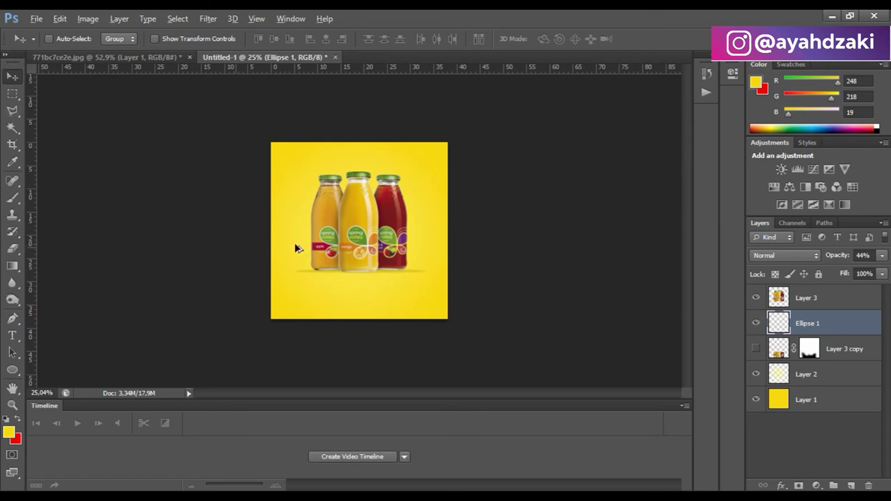
scroll(294, 246, up, 2)
scroll(418, 238, up, 1)
scroll(418, 238, down, 1)
- Make the Layer 3 copy reflection visible again
key(alt)
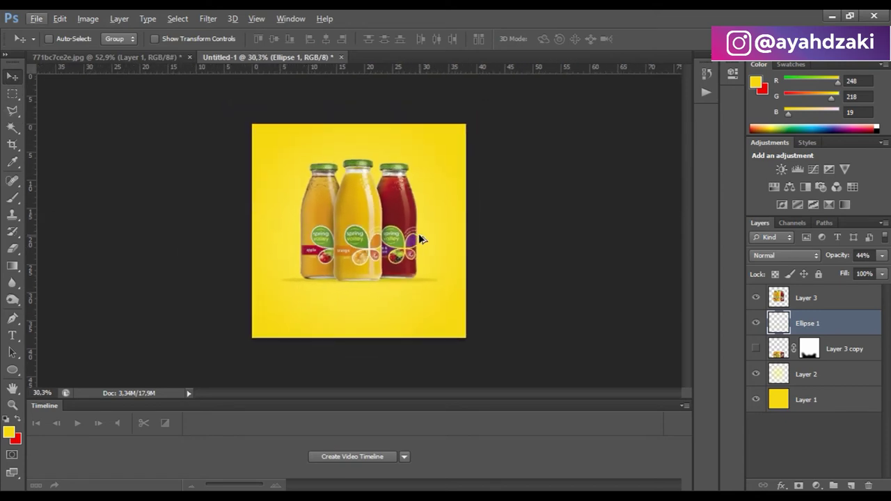
click(756, 348)
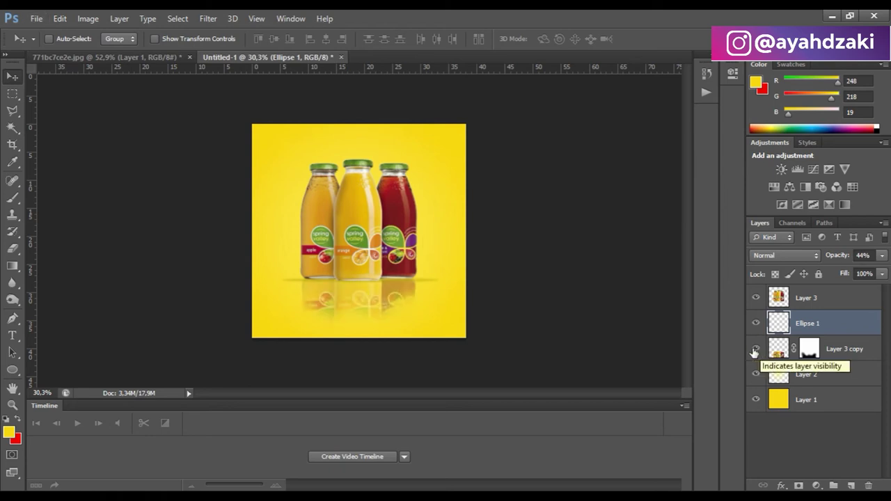
scroll(467, 264, down, 1)
scroll(477, 268, down, 1)
scroll(537, 275, up, 1)
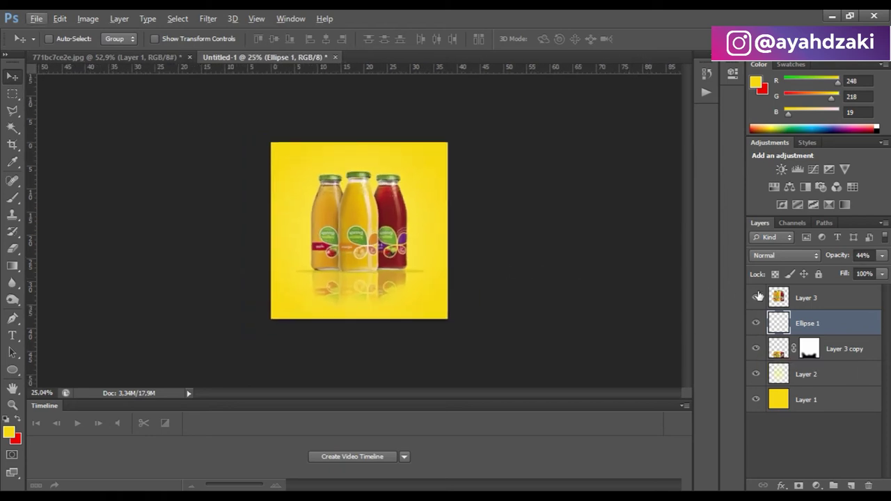
- Select Layer 3, Ellipse 1 and Layer 3 copy together and drag them slightly lower
key(alt+bracketright)
key(shift+alt+bracketleft)
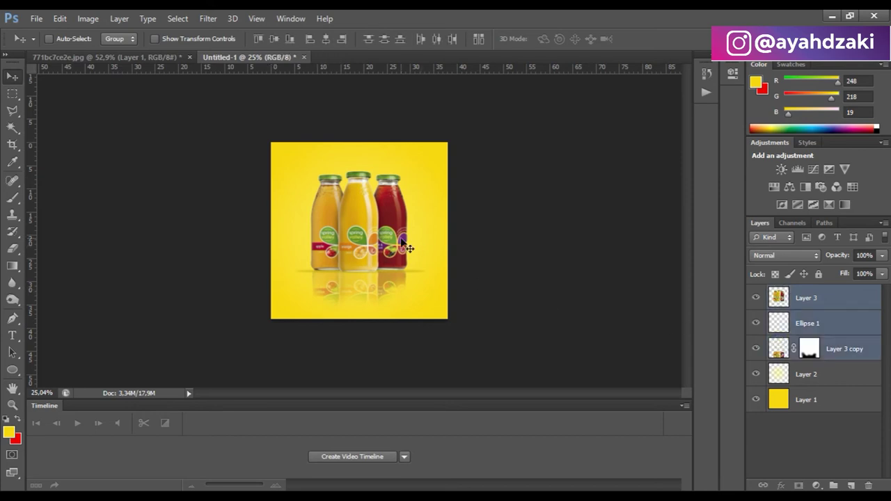
drag(402, 239, 407, 252)
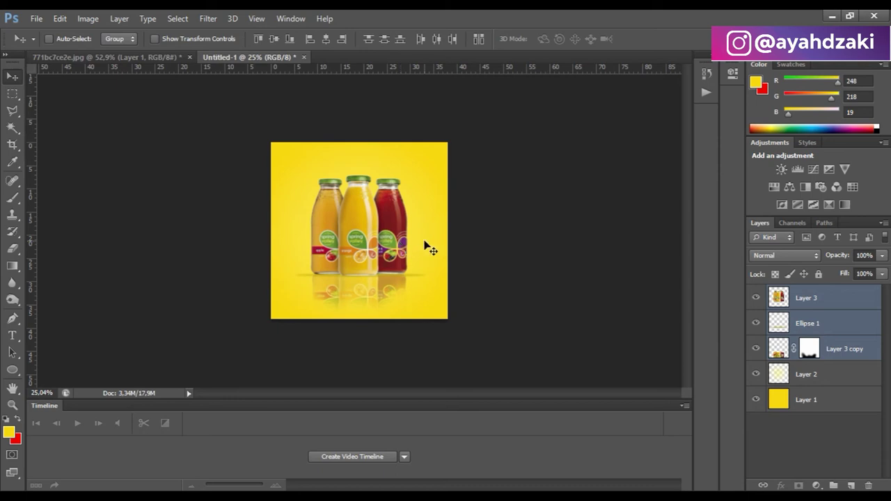
click(13, 92)
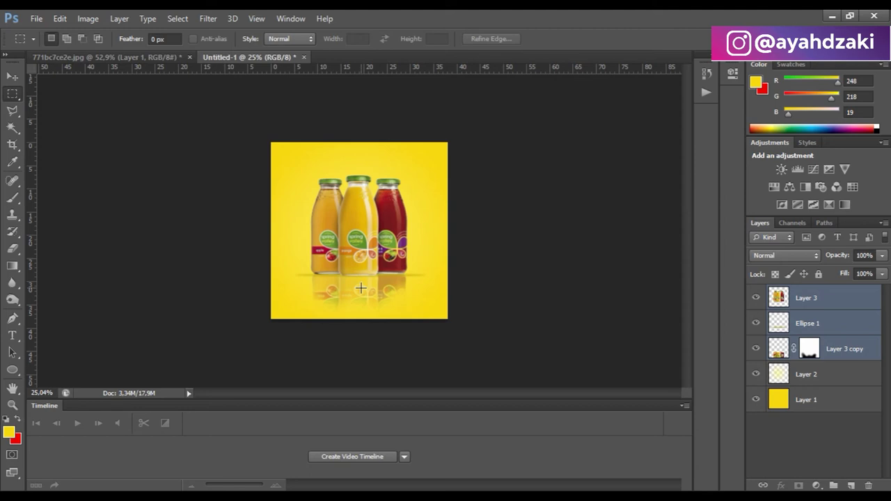
- Outline the left apple-juice bottle's clear neck with the Polygonal Lasso
scroll(343, 196, up, 2)
scroll(351, 192, up, 2)
scroll(361, 186, up, 1)
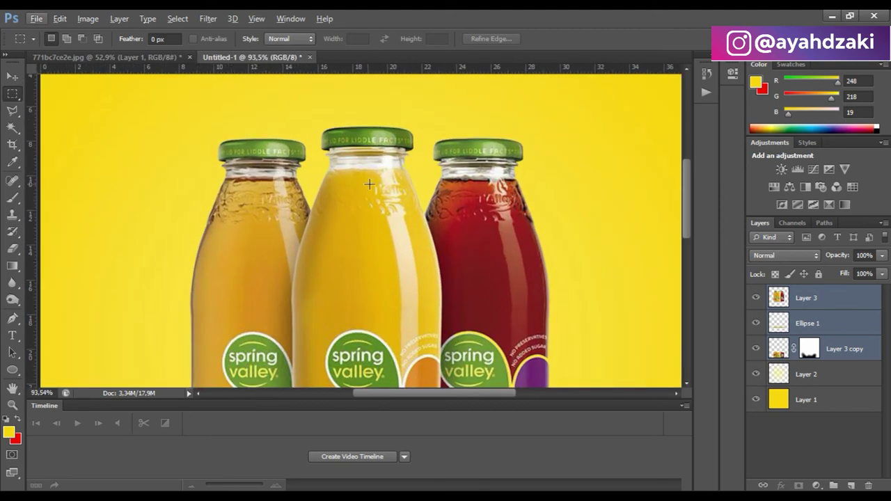
click(12, 109)
scroll(255, 181, up, 1)
scroll(255, 181, up, 2)
click(203, 188)
key(Escape)
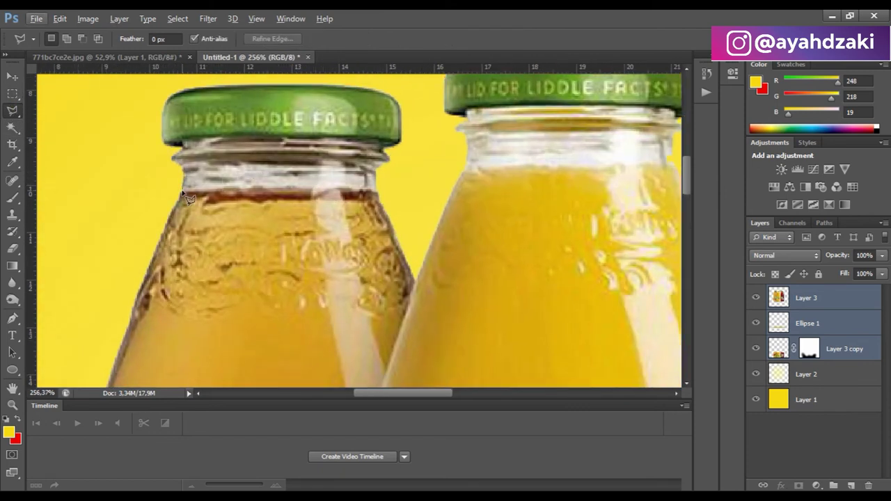
click(183, 192)
click(184, 168)
- On new Layer 4, sample the background yellow with the Eyedropper to fill the neck
click(852, 485)
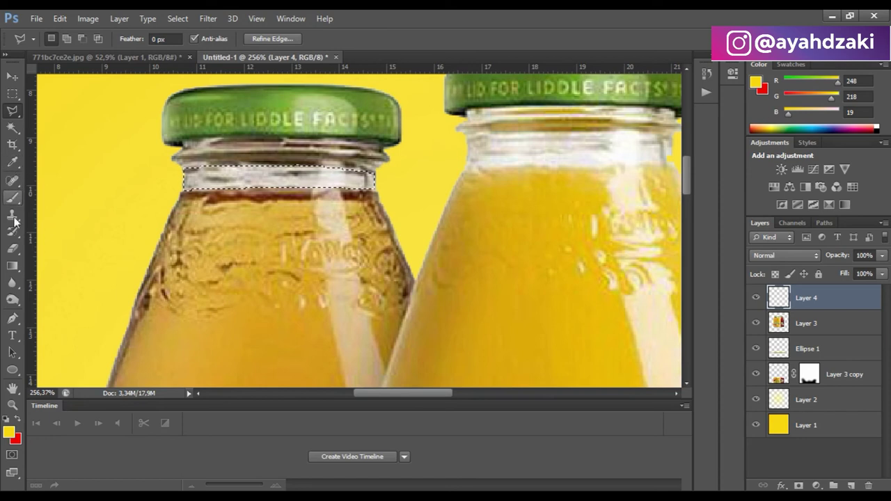
click(13, 320)
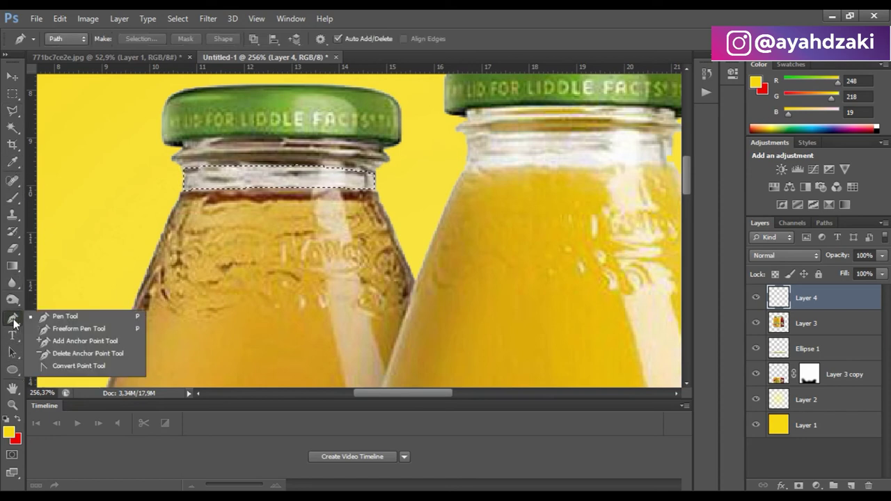
click(13, 266)
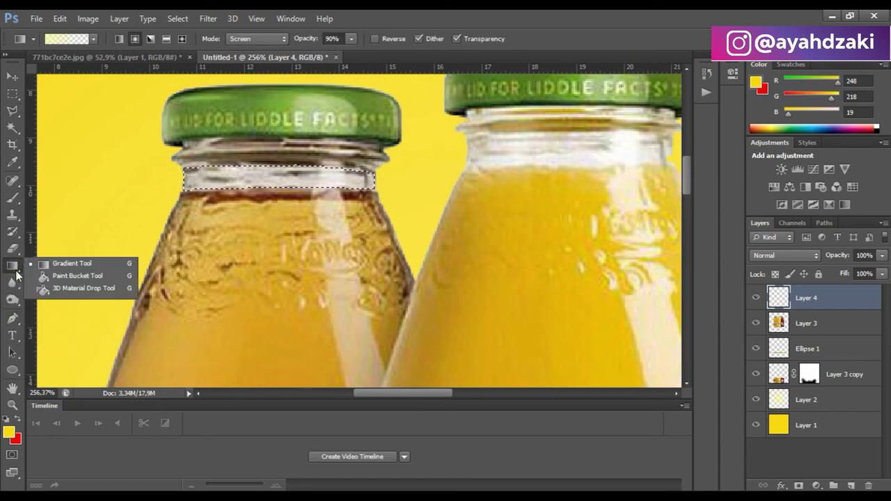
click(11, 221)
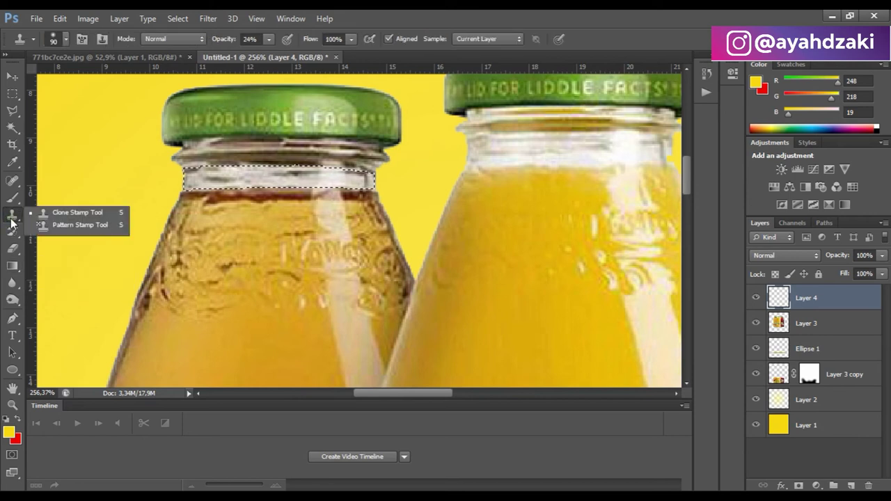
click(13, 387)
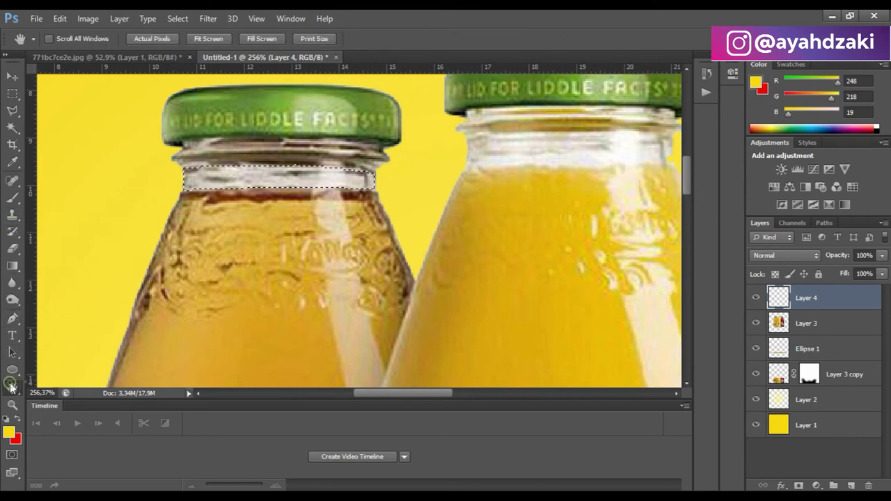
click(13, 353)
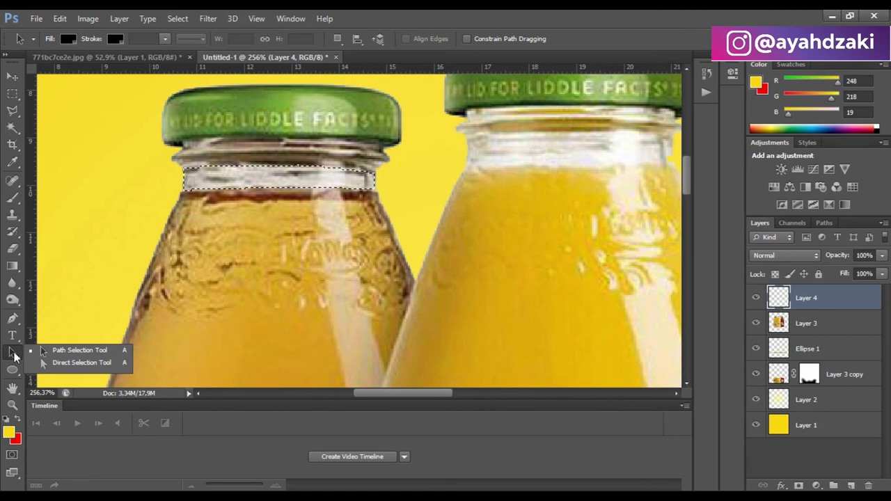
click(13, 390)
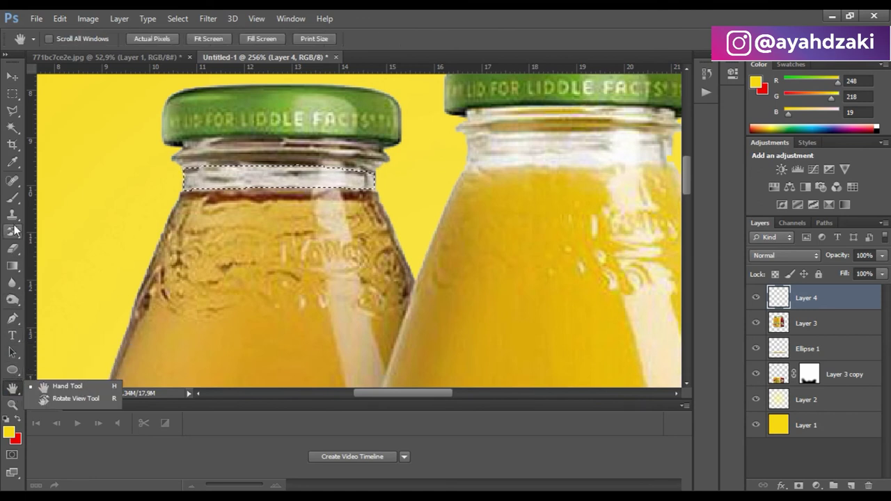
click(13, 128)
click(12, 111)
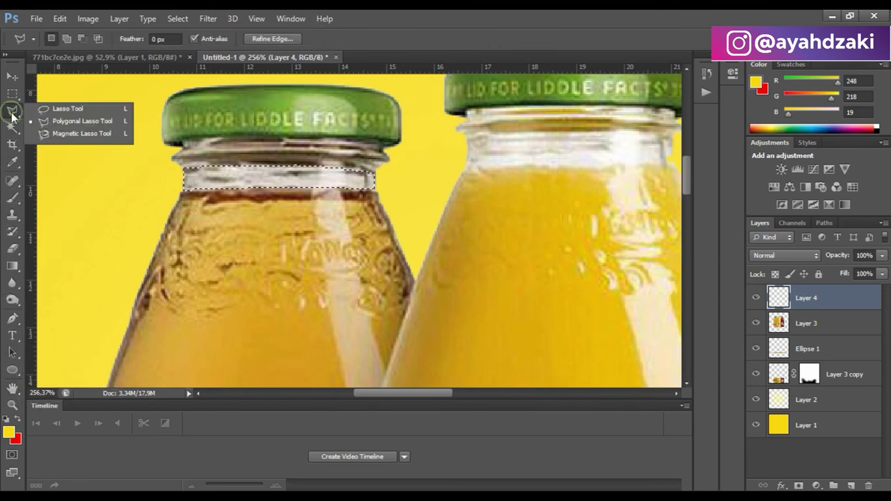
click(13, 161)
click(120, 174)
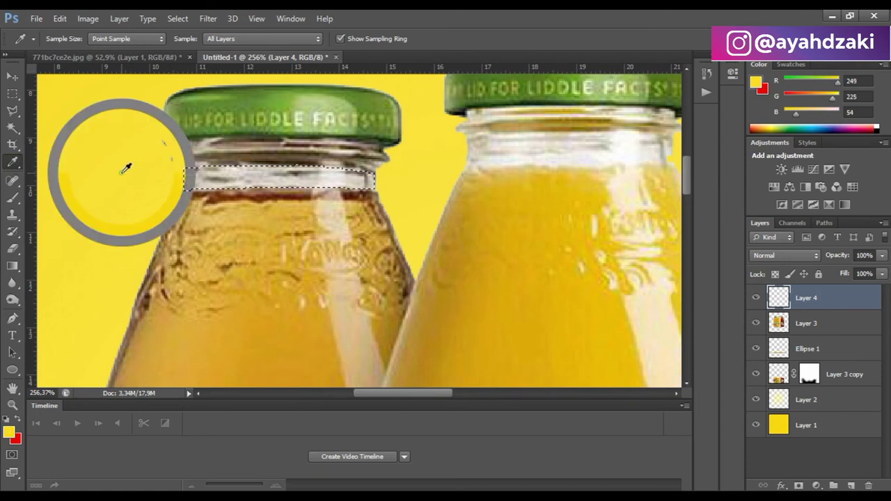
click(114, 174)
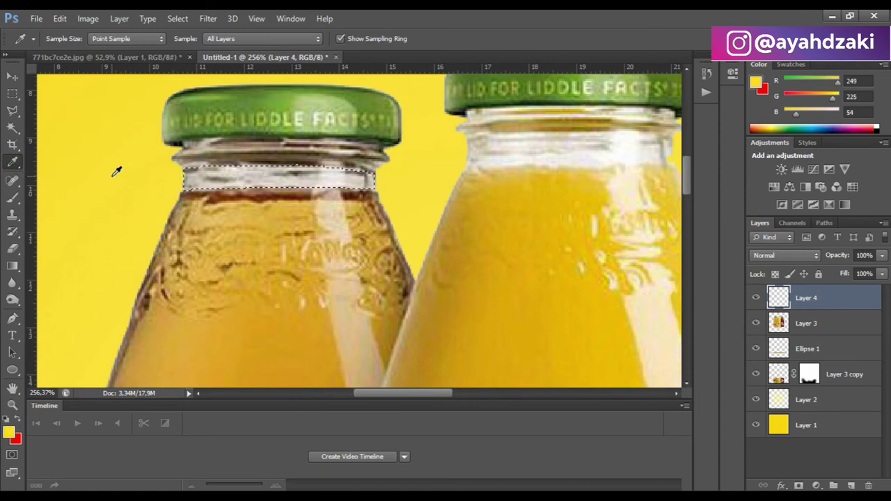
- Set Layer 4's blend mode to Multiply
click(801, 258)
click(783, 64)
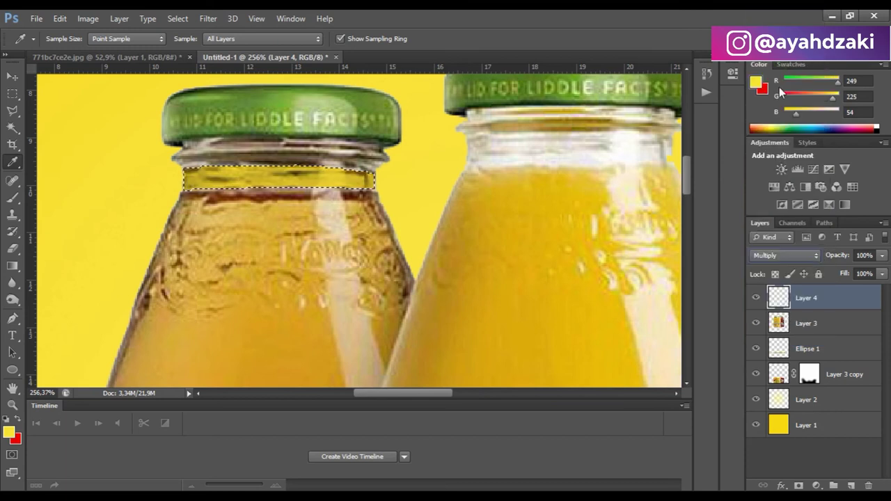
click(12, 93)
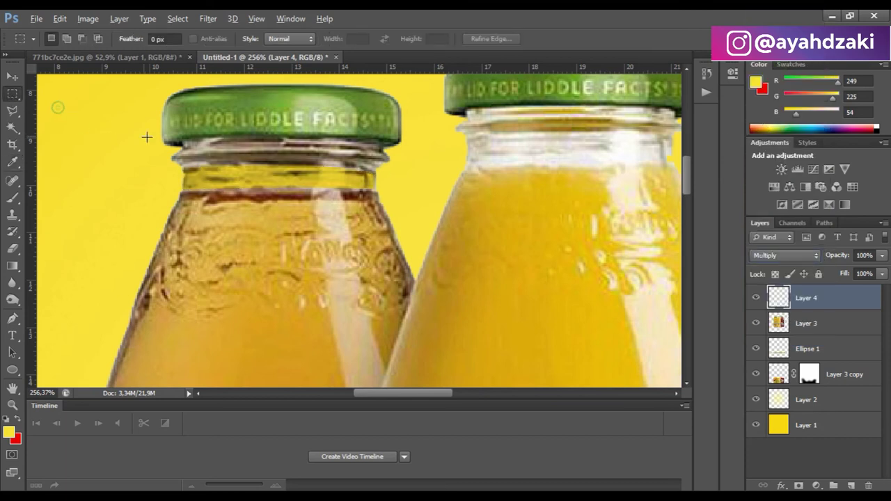
- Outline the middle orange-juice bottle's clear neck with the Polygonal Lasso
scroll(152, 142, down, 3)
scroll(152, 142, down, 2)
scroll(151, 142, down, 2)
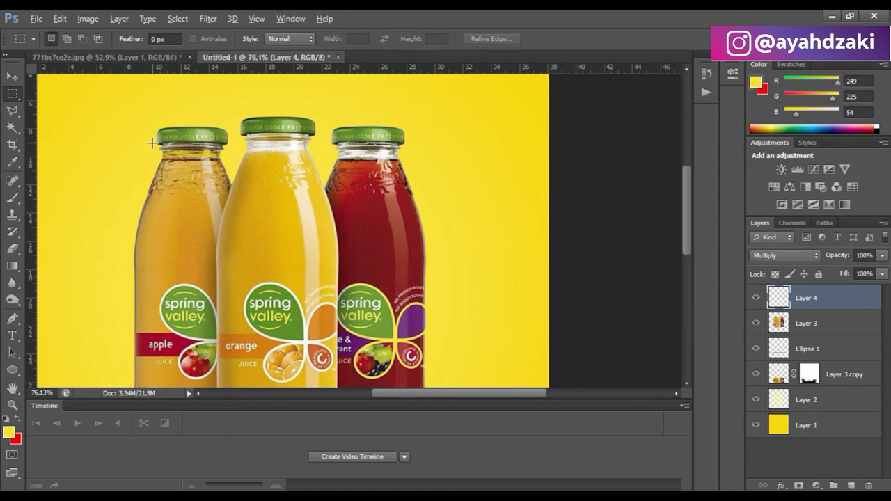
scroll(152, 142, down, 2)
scroll(209, 139, up, 2)
scroll(236, 139, up, 2)
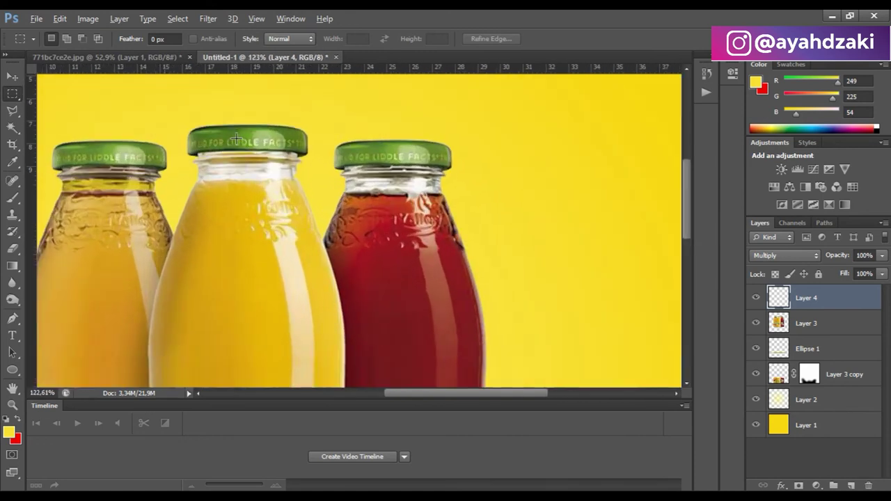
scroll(126, 176, down, 1)
scroll(126, 176, down, 2)
scroll(126, 174, down, 1)
scroll(208, 181, up, 2)
scroll(288, 193, up, 2)
scroll(573, 263, up, 1)
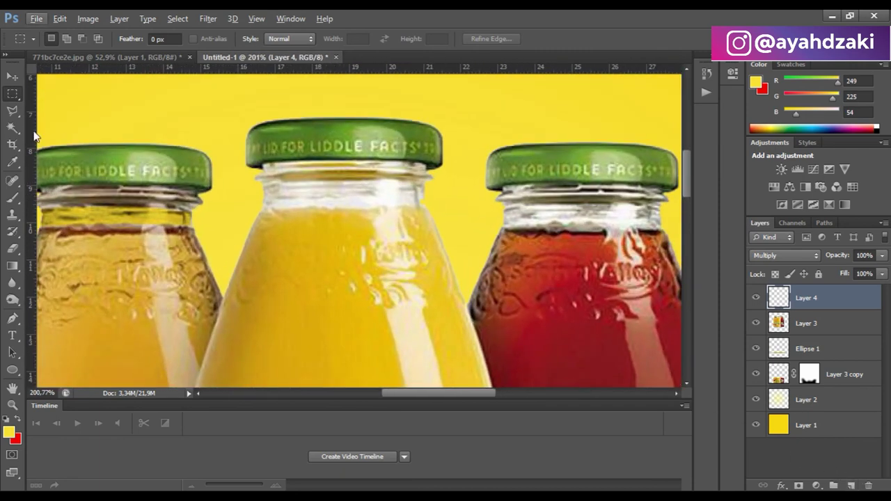
click(12, 110)
scroll(313, 208, up, 2)
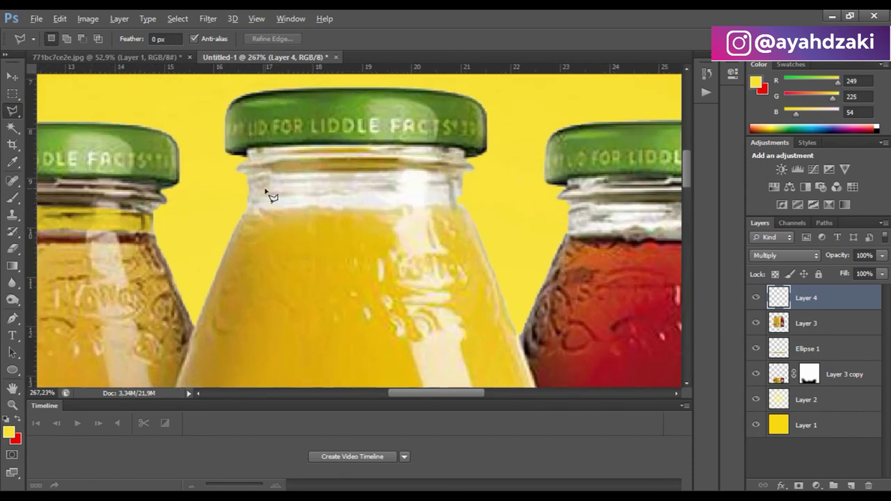
click(247, 186)
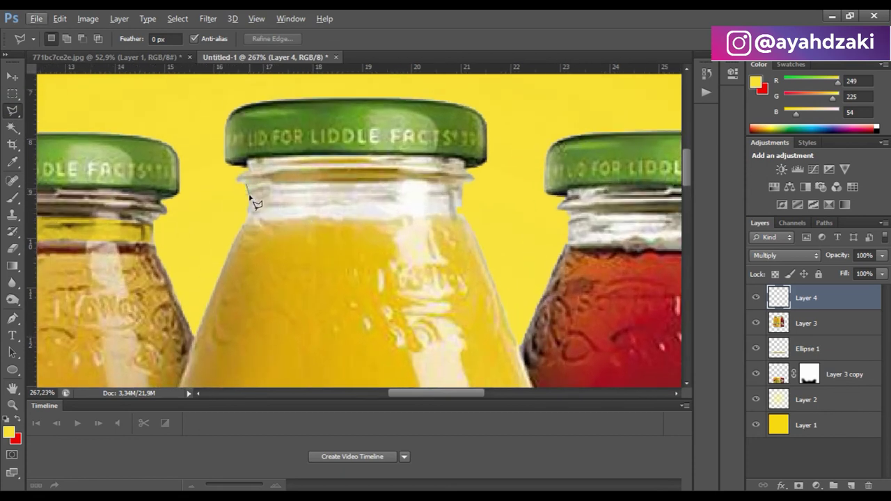
click(247, 221)
click(456, 215)
click(471, 179)
click(247, 186)
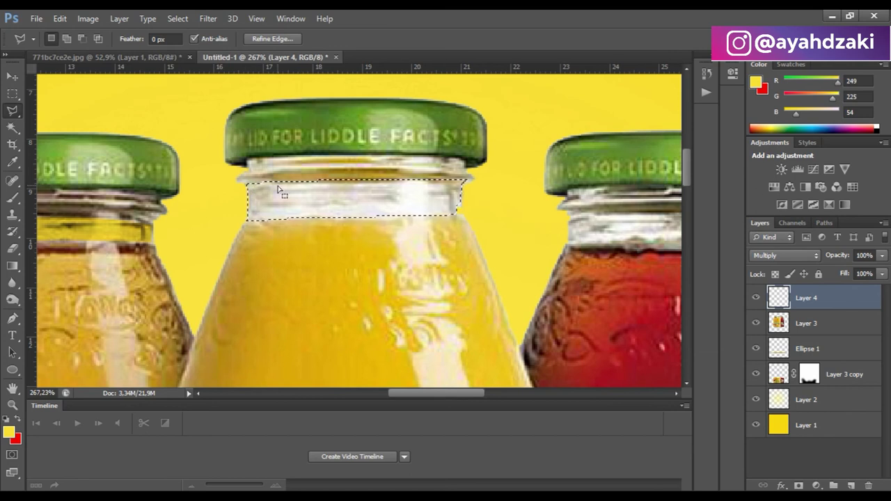
- Fill the neck with sampled background yellow on Layer 4, kept on Multiply, and deselect
scroll(278, 188, down, 2)
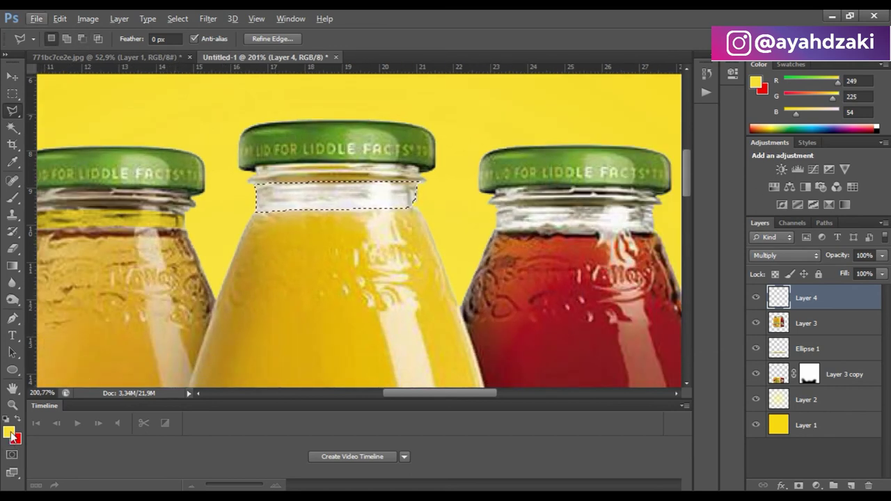
click(12, 164)
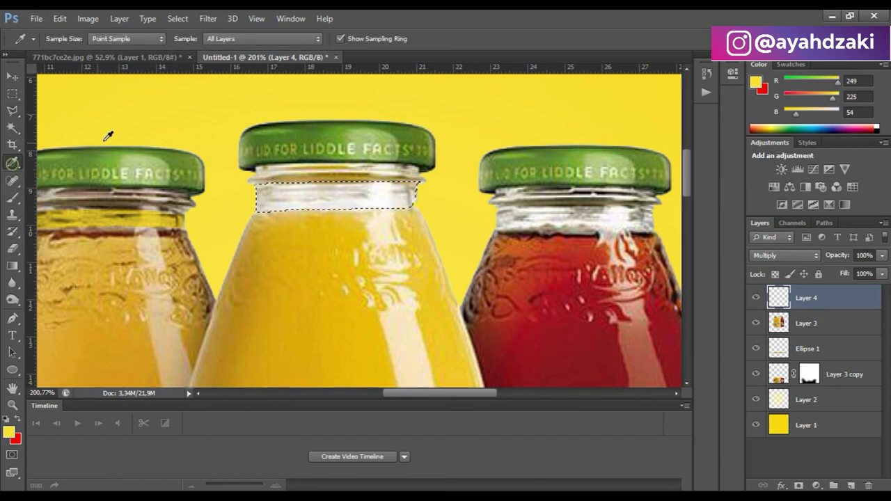
click(179, 102)
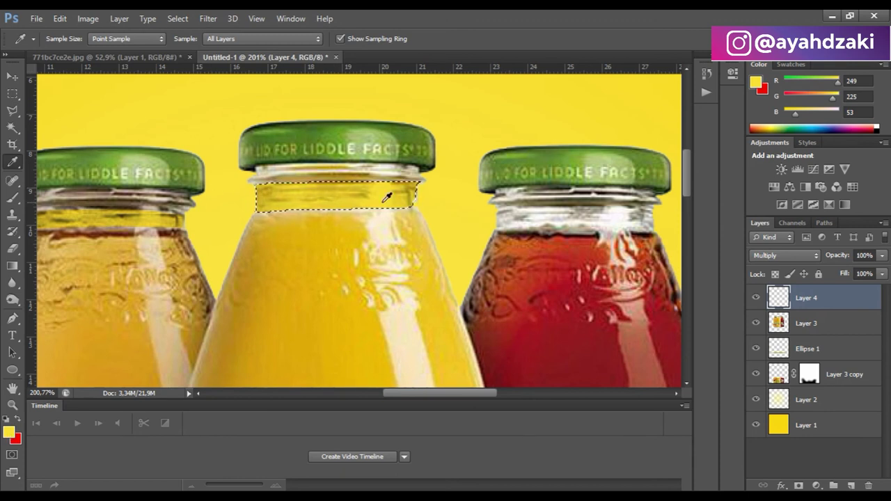
click(785, 256)
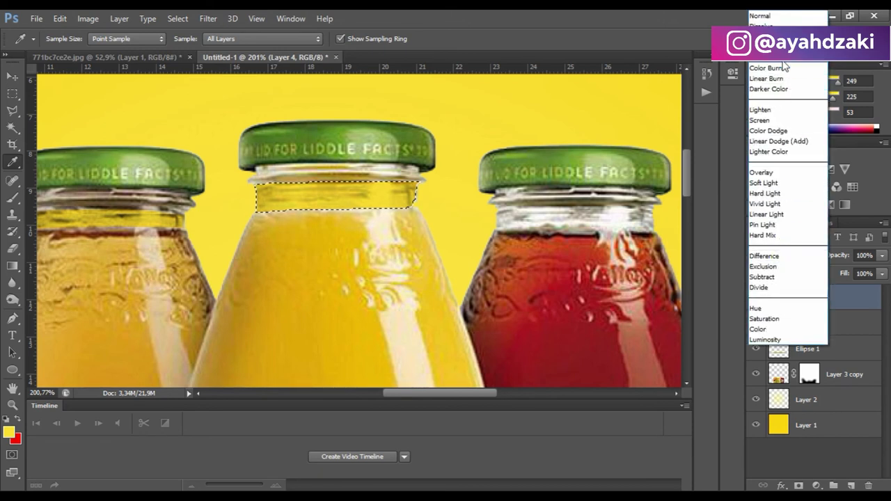
click(289, 117)
click(13, 93)
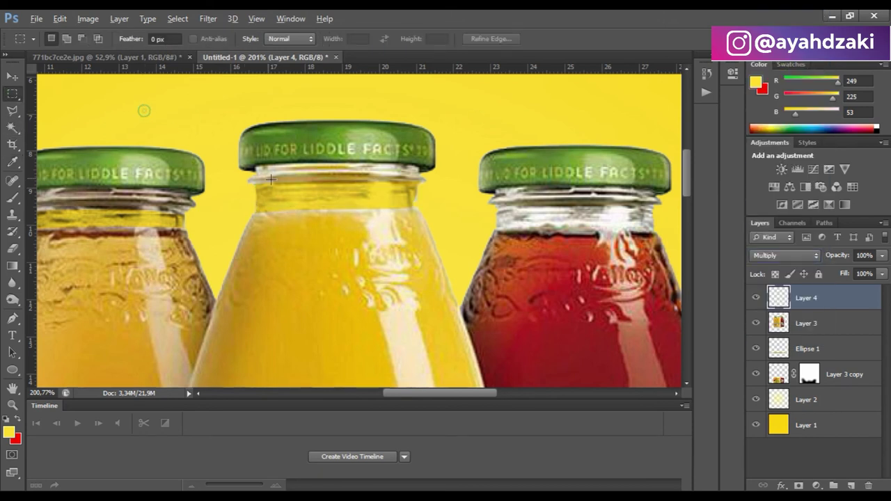
- Zoom out to review and drop Layer 4's neck tint to 74% opacity
scroll(300, 197, down, 2)
scroll(344, 208, down, 2)
scroll(353, 209, down, 1)
scroll(353, 209, down, 1)
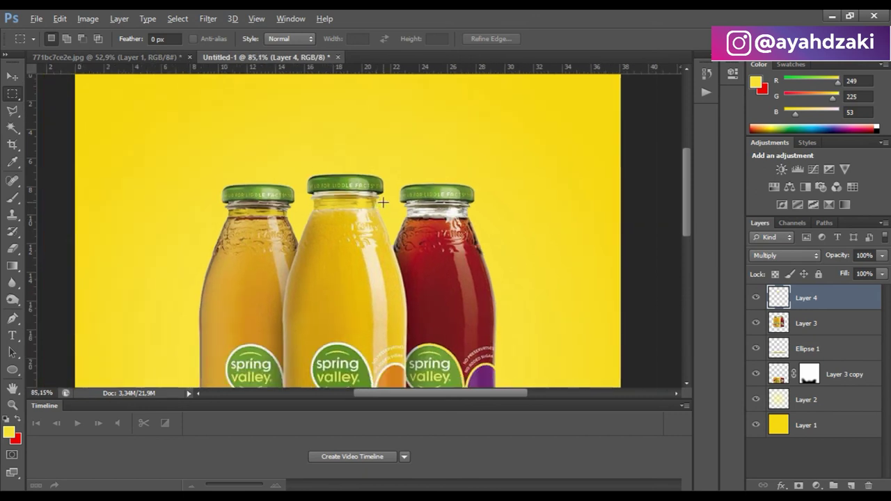
scroll(382, 202, up, 4)
scroll(382, 202, up, 2)
scroll(378, 209, down, 2)
scroll(369, 212, down, 2)
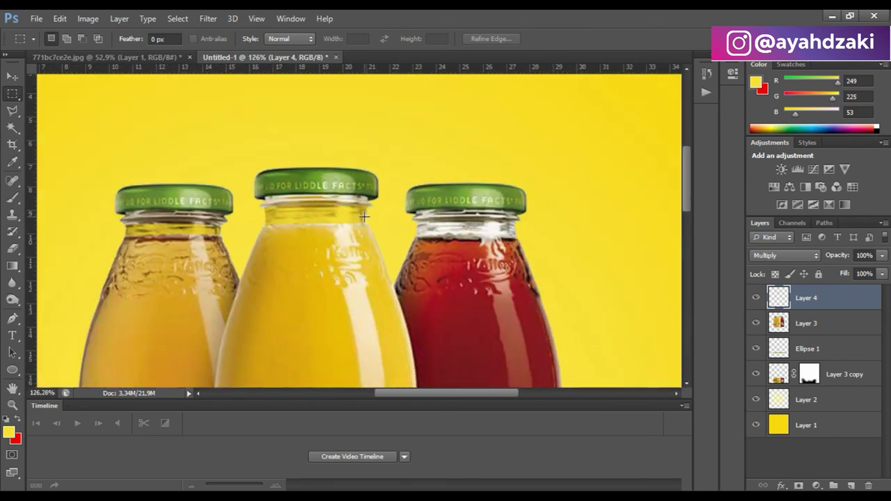
scroll(364, 217, down, 4)
scroll(350, 222, down, 1)
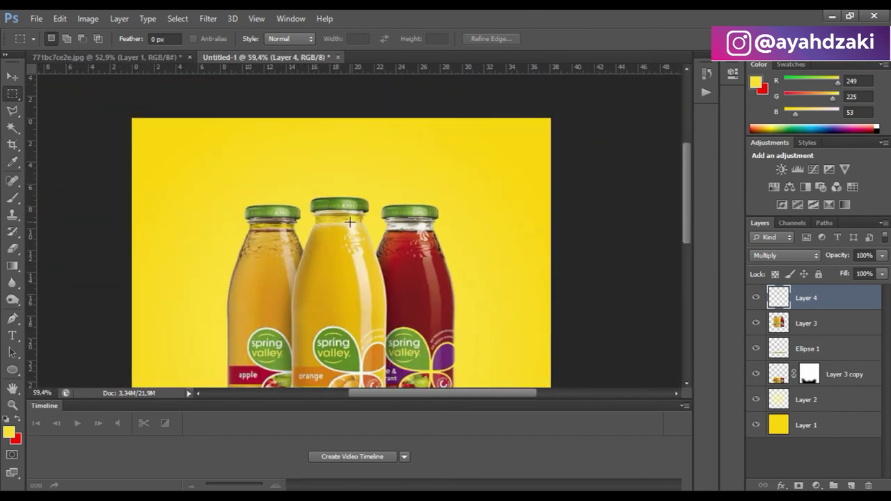
scroll(390, 221, up, 2)
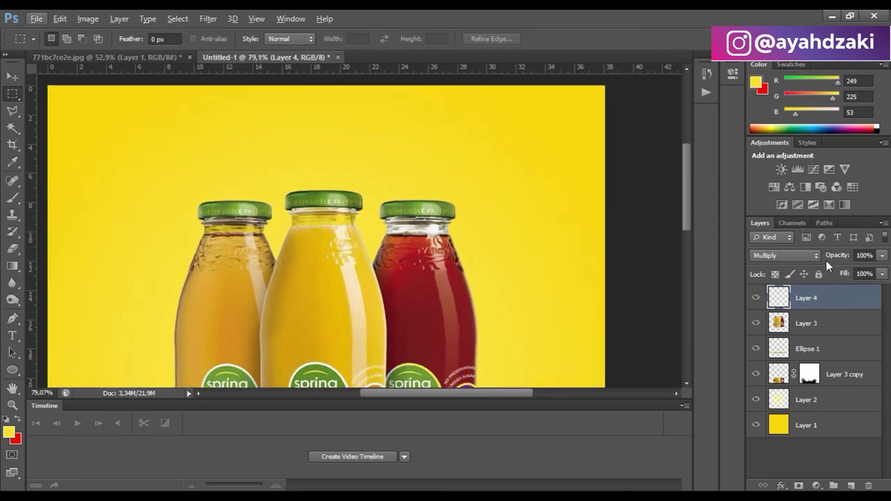
drag(880, 259, 867, 276)
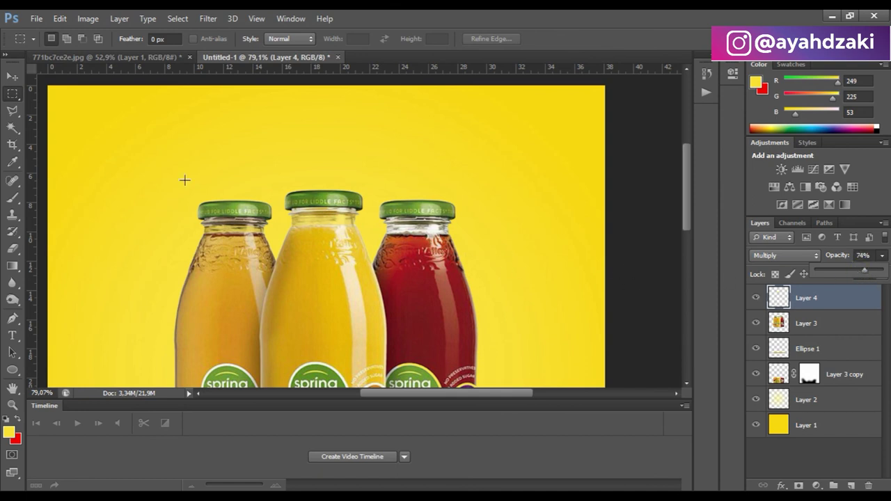
click(13, 110)
scroll(380, 242, up, 5)
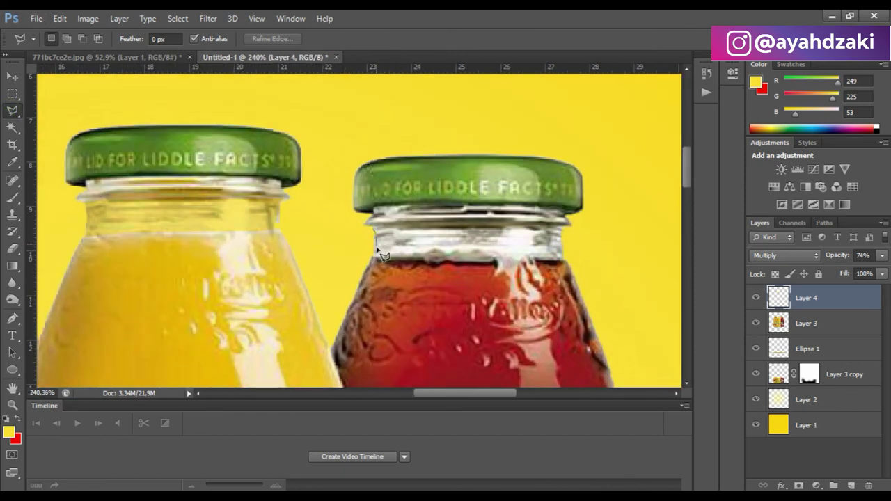
- Outline the red-juice bottle's neck, fill it with foreground yellow, and deselect
click(374, 229)
click(377, 258)
click(562, 258)
click(563, 228)
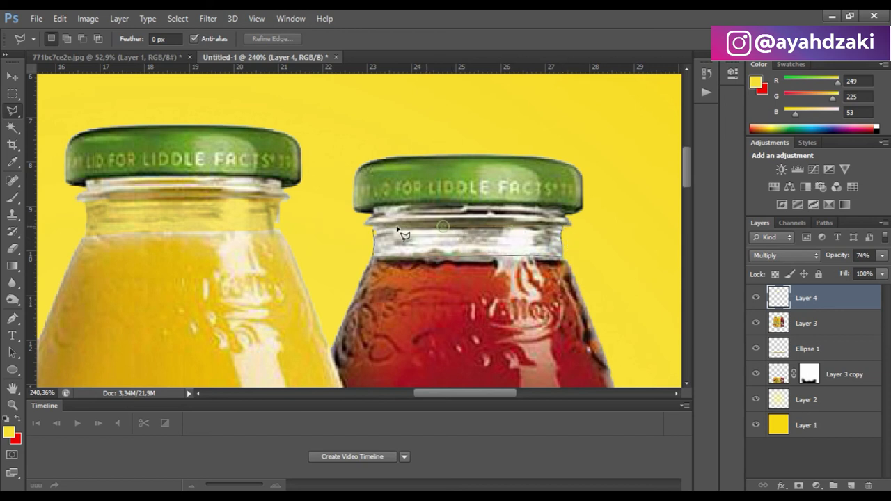
double_click(373, 227)
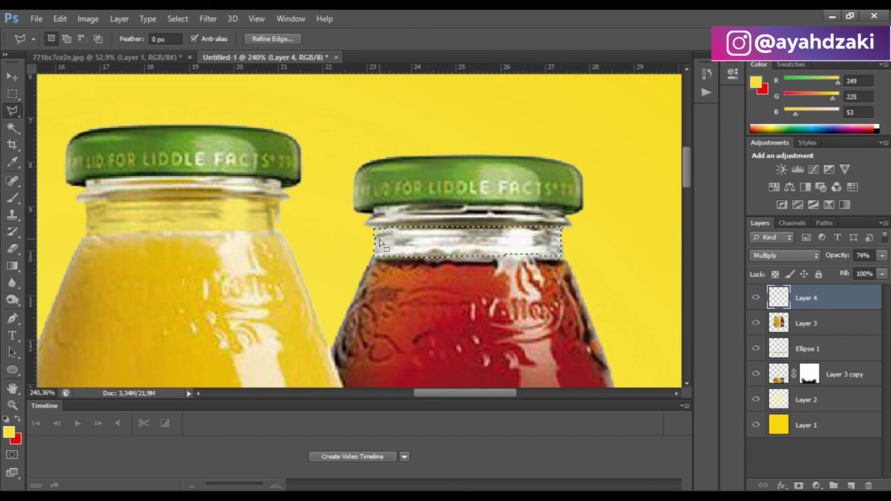
key(alt+BackSpace)
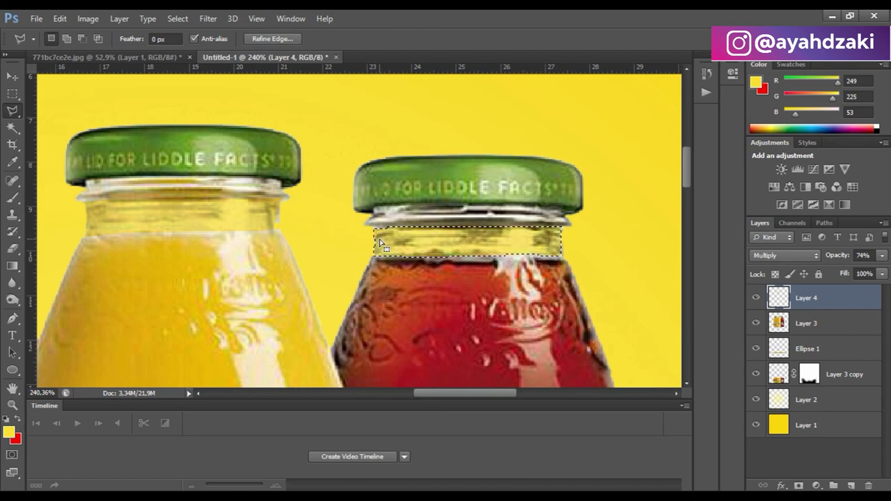
key(m)
scroll(288, 181, down, 5)
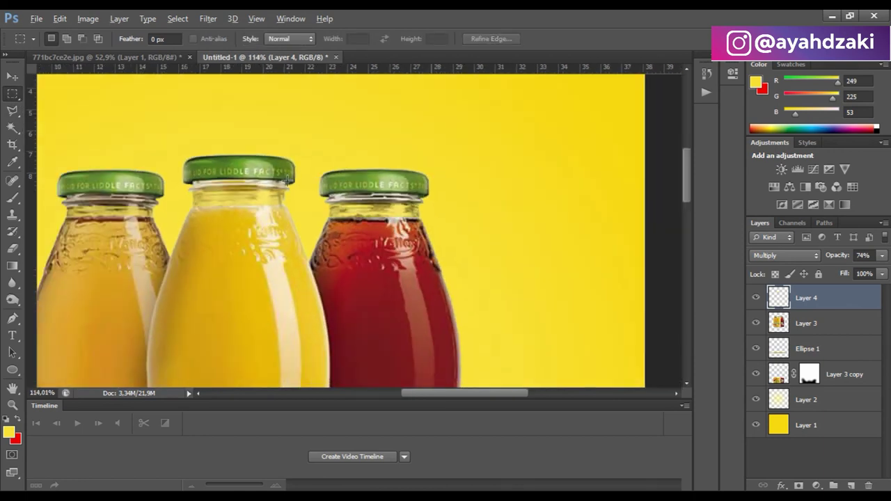
scroll(288, 180, down, 2)
scroll(287, 179, down, 2)
scroll(287, 179, down, 2)
scroll(287, 181, up, 1)
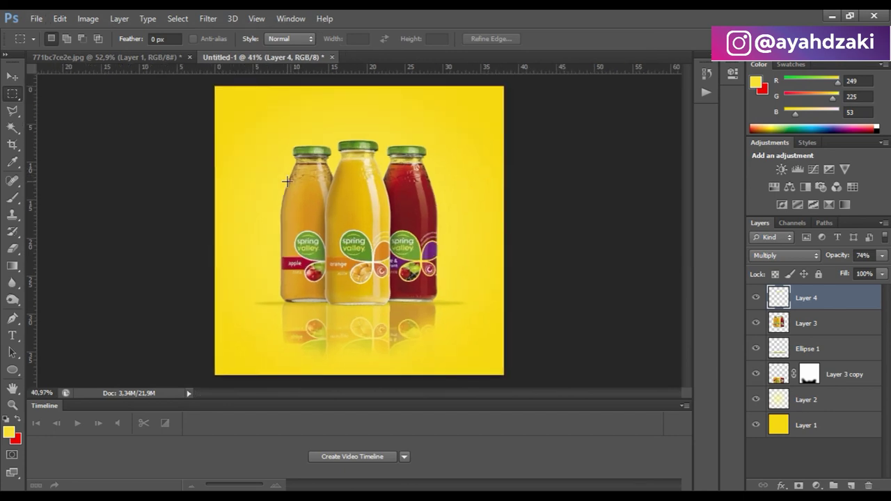